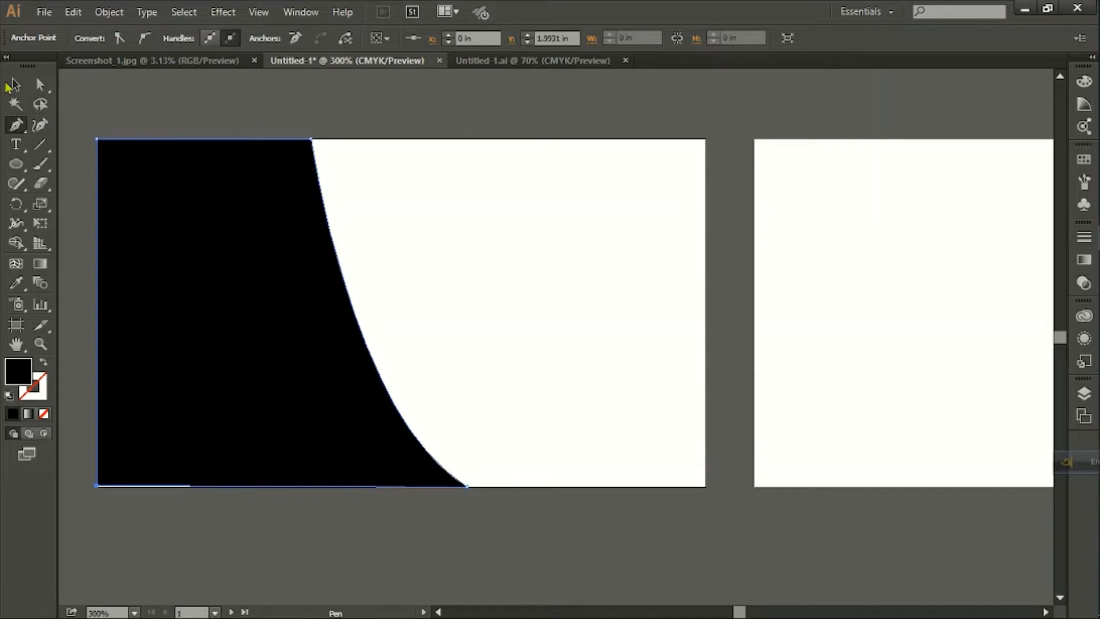
Round the upper corner of the black shape, where its top edge meets the curve, with a 0.1 in radius
left_click(11, 85)
left_click(336, 122)
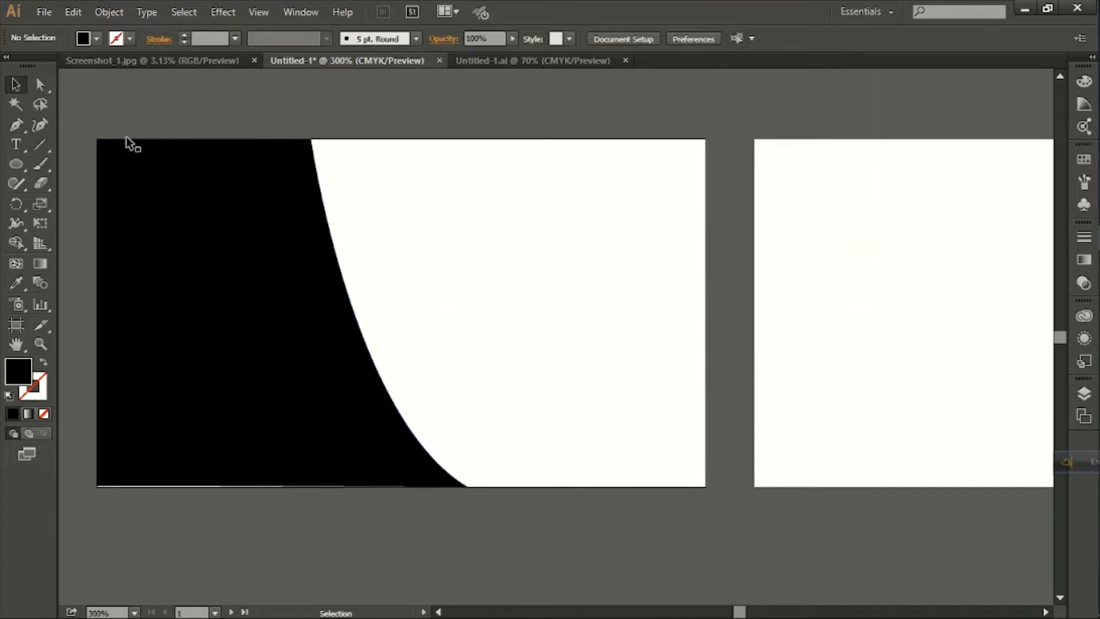
left_click(23, 132)
left_click(15, 84)
key("ctrl+a")
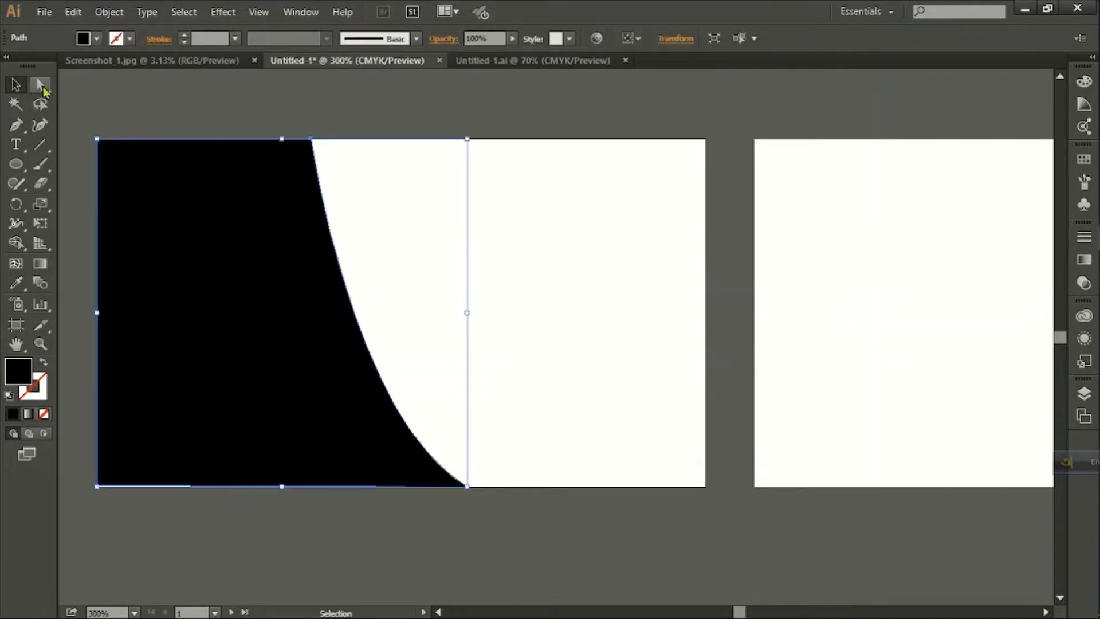
left_click(39, 84)
double_click(300, 151)
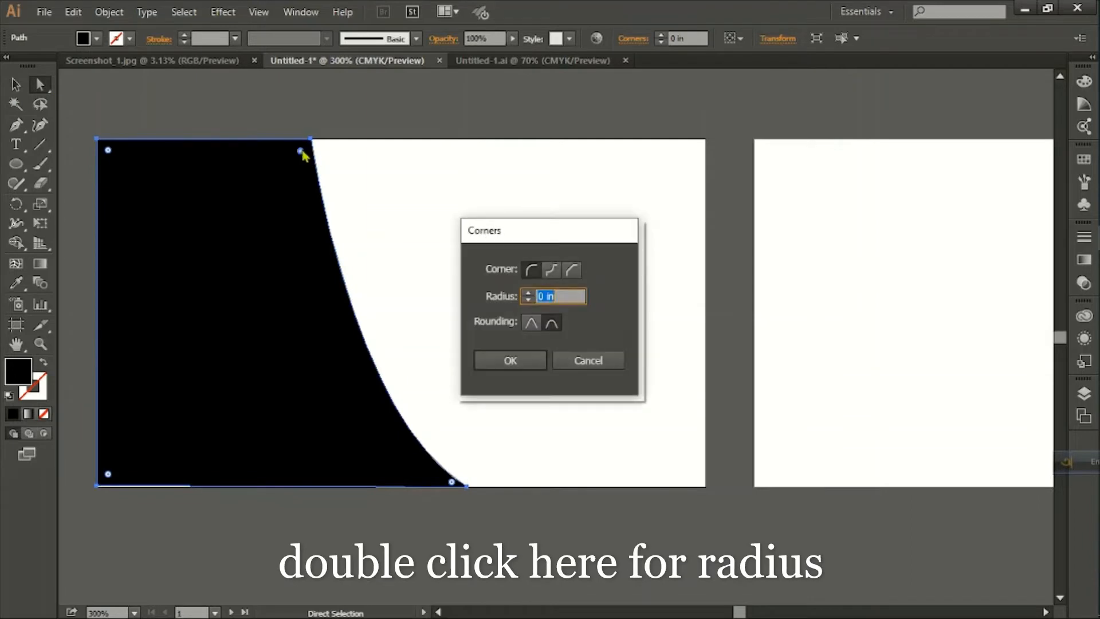
key("Up")
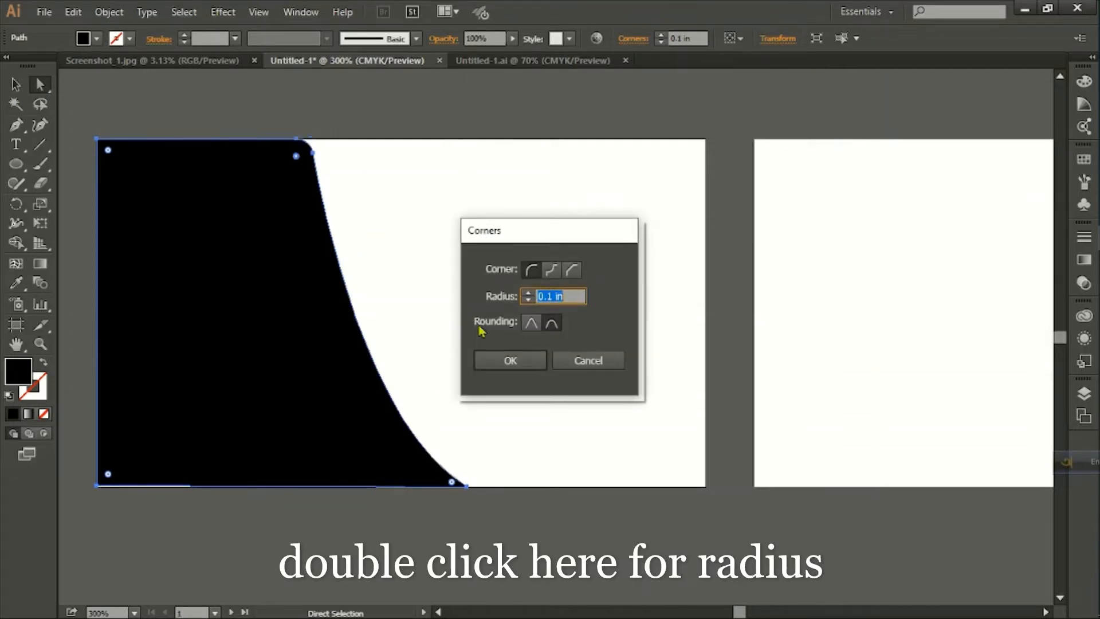
left_click(478, 367)
left_click(93, 132)
Draw a black Pen path from the rounded corner along the card's top edge to about X 2.2 in, then down inside the black shape
key("p")
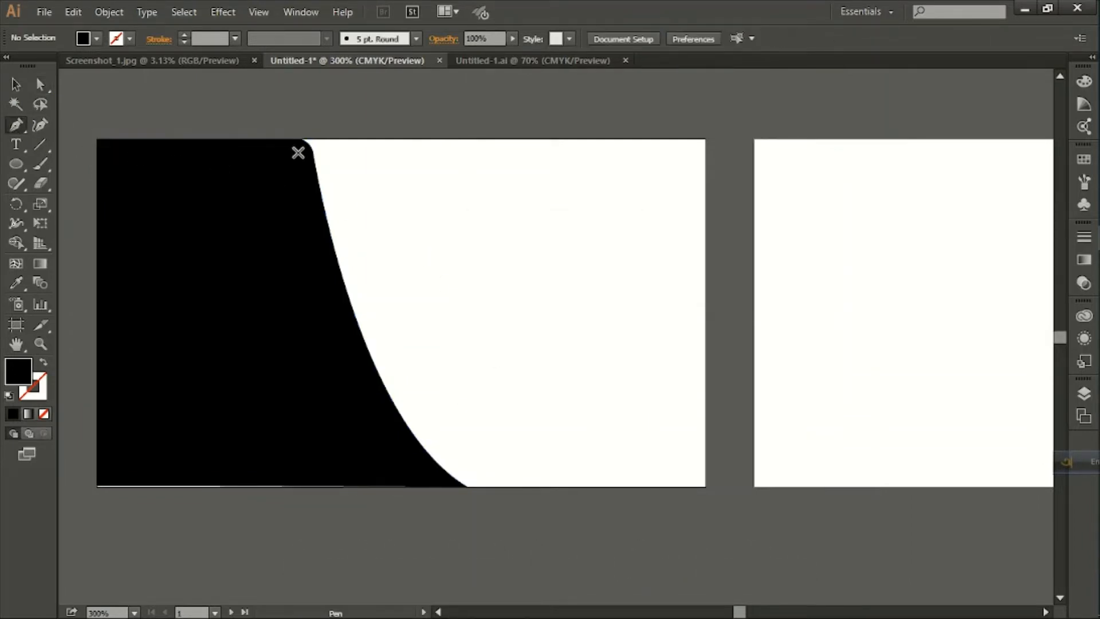
left_click_drag(299, 140, 483, 139)
left_click(479, 138)
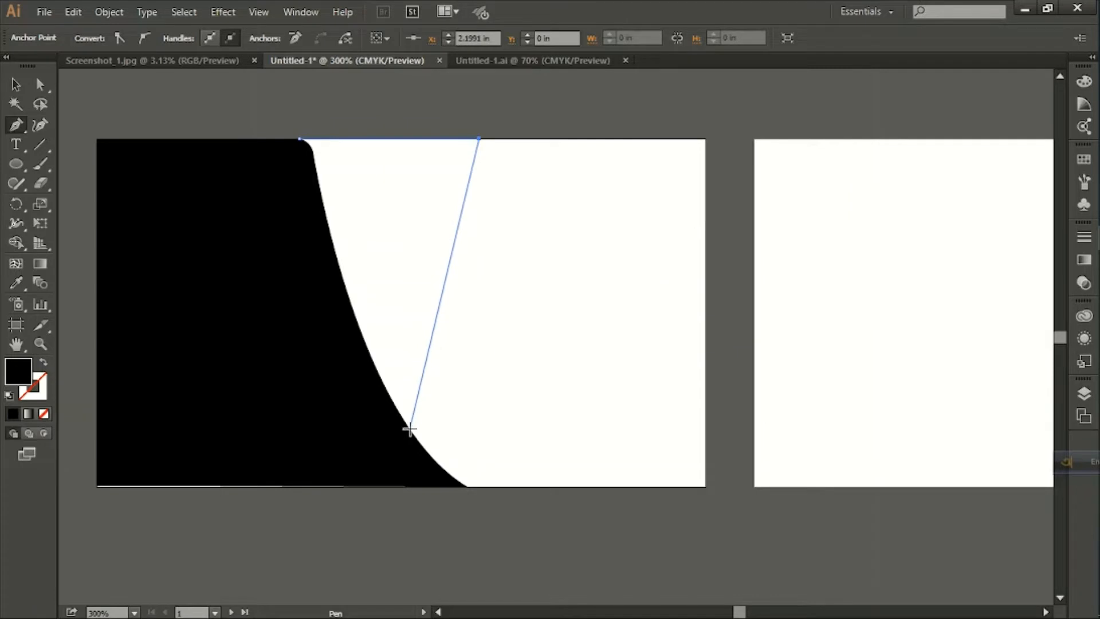
left_click_drag(410, 431, 418, 452)
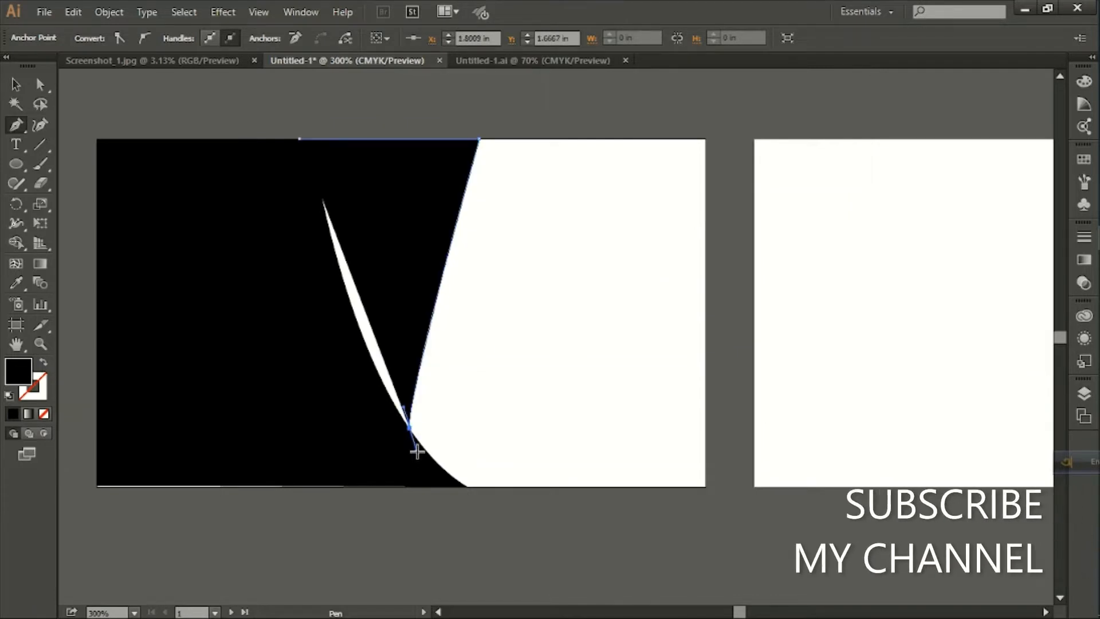
key("ctrl+z")
left_click(380, 450)
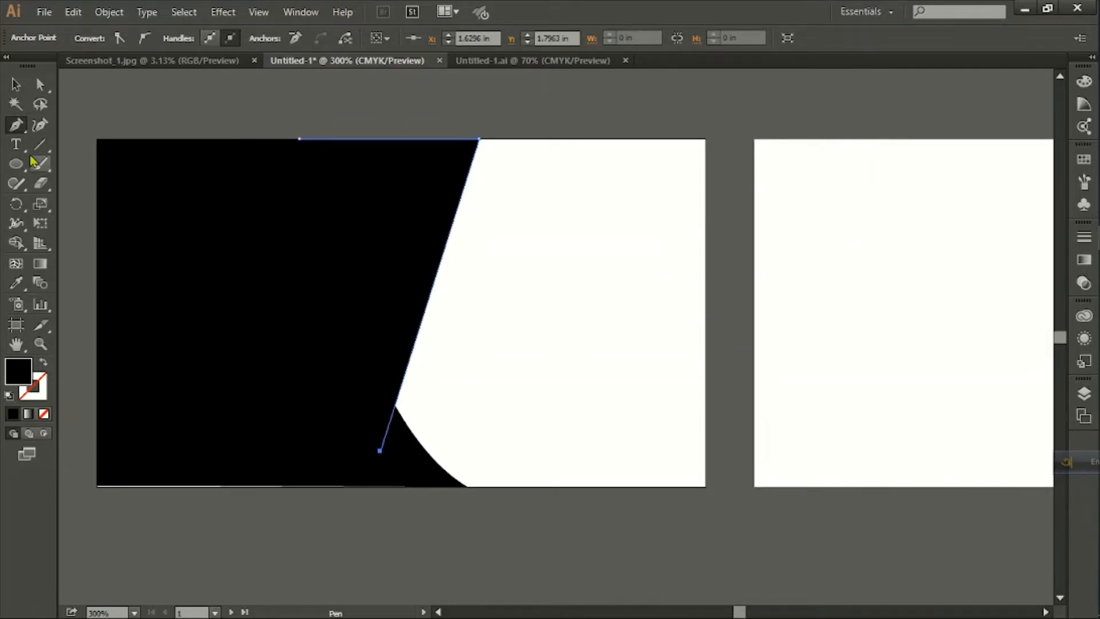
Arrange the new pen-drawn shape behind the original black shape and deselect it
key("v")
right_click(395, 200)
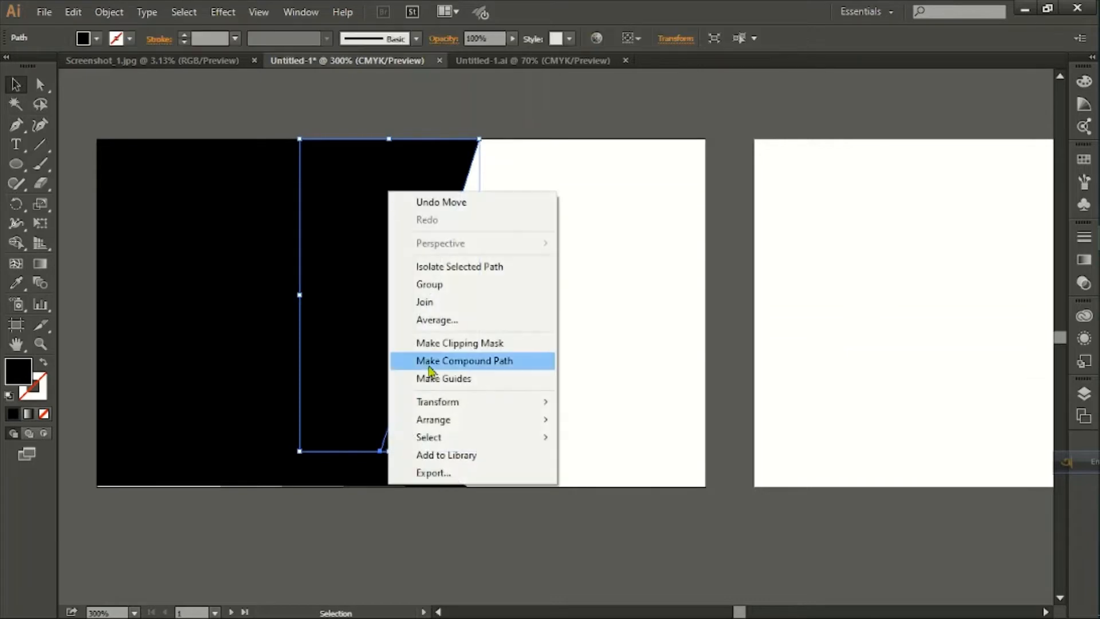
mouse_move(551, 421)
left_click(573, 404)
key("ctrl+shift+a")
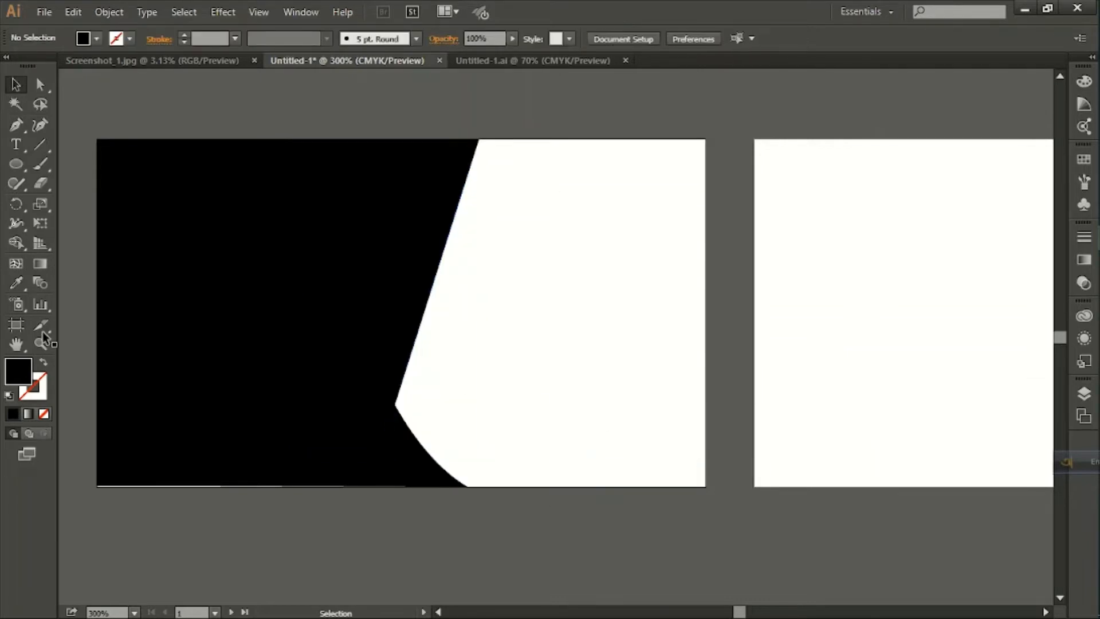
Draw a circle about 1.94 in wide on the white area and shift it to overlap the black shapes
left_click(16, 167)
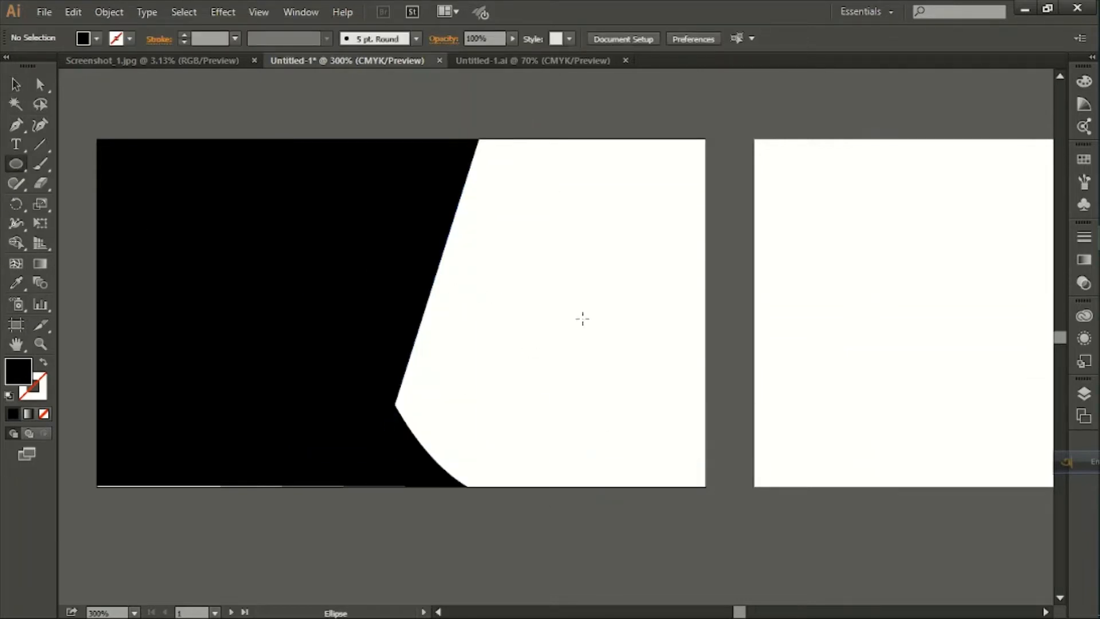
left_click_drag(582, 319, 749, 351)
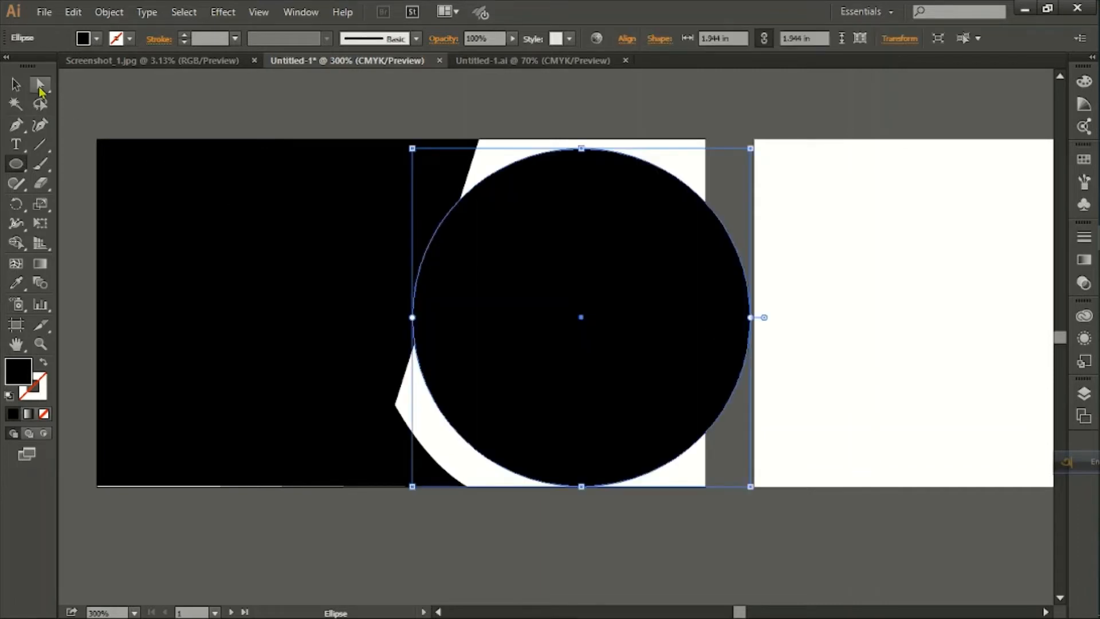
key("v")
left_click_drag(606, 258, 573, 278)
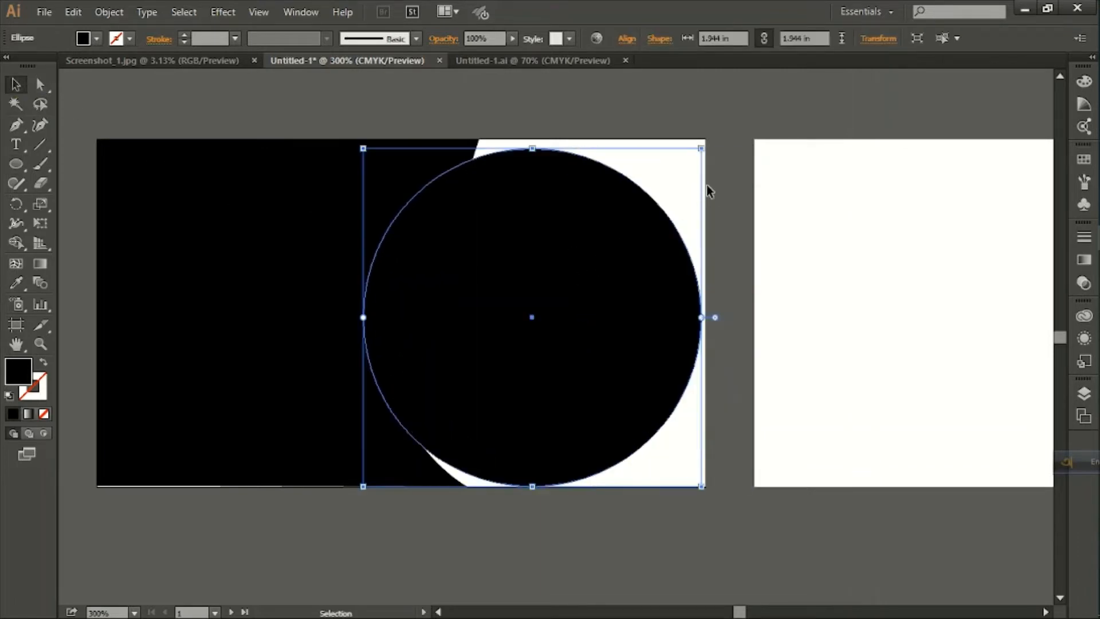
Enlarge the circle to about 2.17 in and position it so its edge meets the black shapes' corners at the card's top and bottom edges
left_click_drag(700, 148, 723, 128)
left_click_drag(580, 263, 674, 262)
left_click_drag(674, 277, 595, 276)
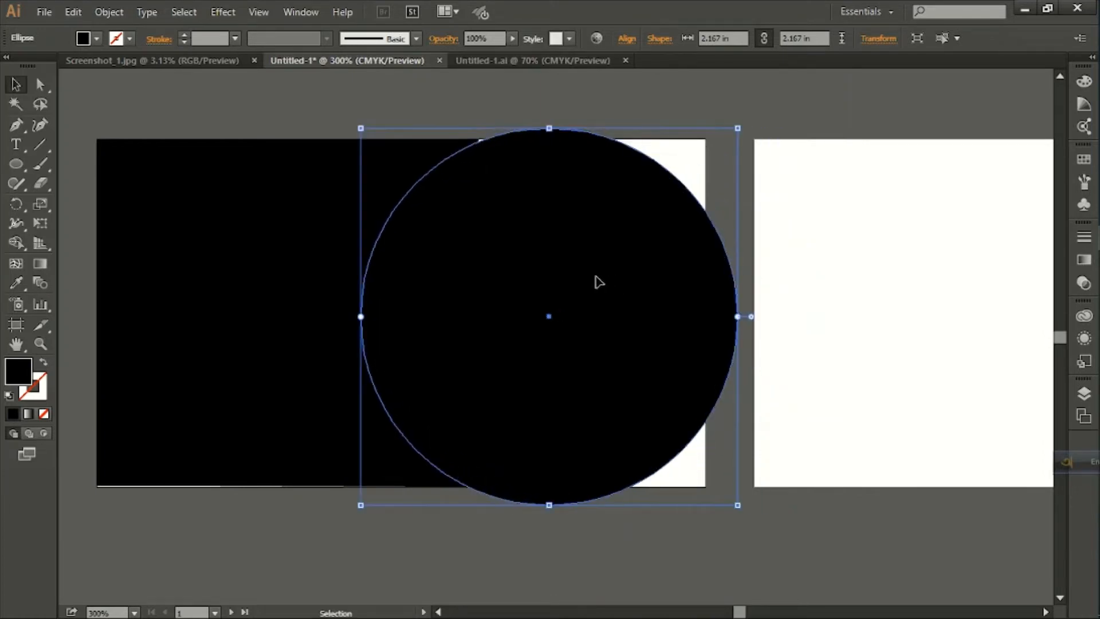
key("Up")
key("Left")
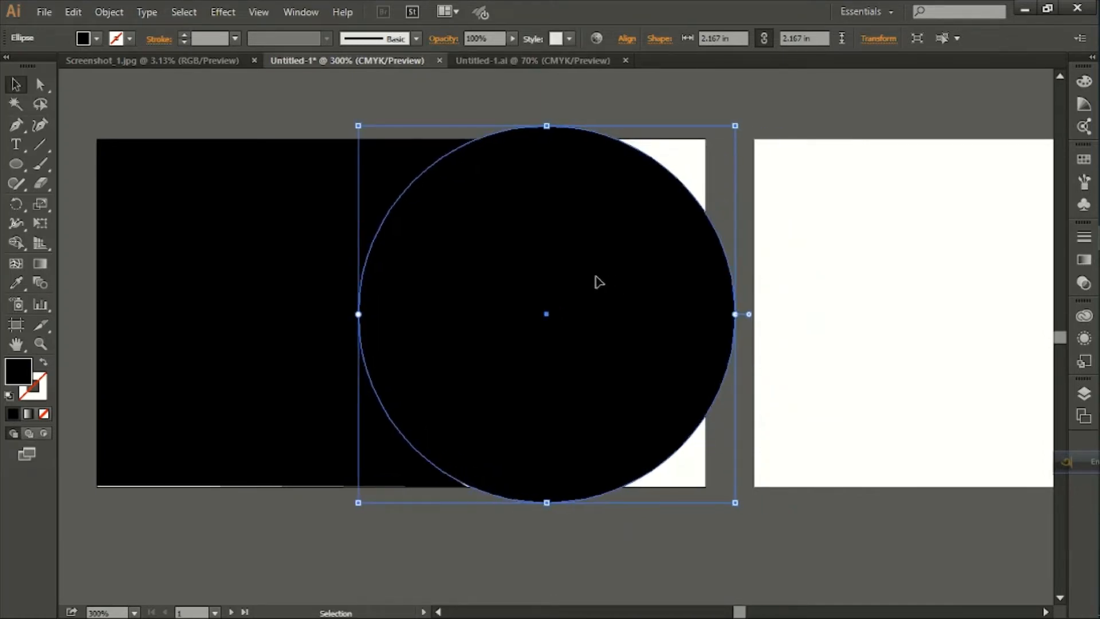
key("Down")
Select all shapes and use the Shape Builder to remove the circle and everything it overlaps, leaving a concave circular edge
key("ctrl+a")
key("shift+w")
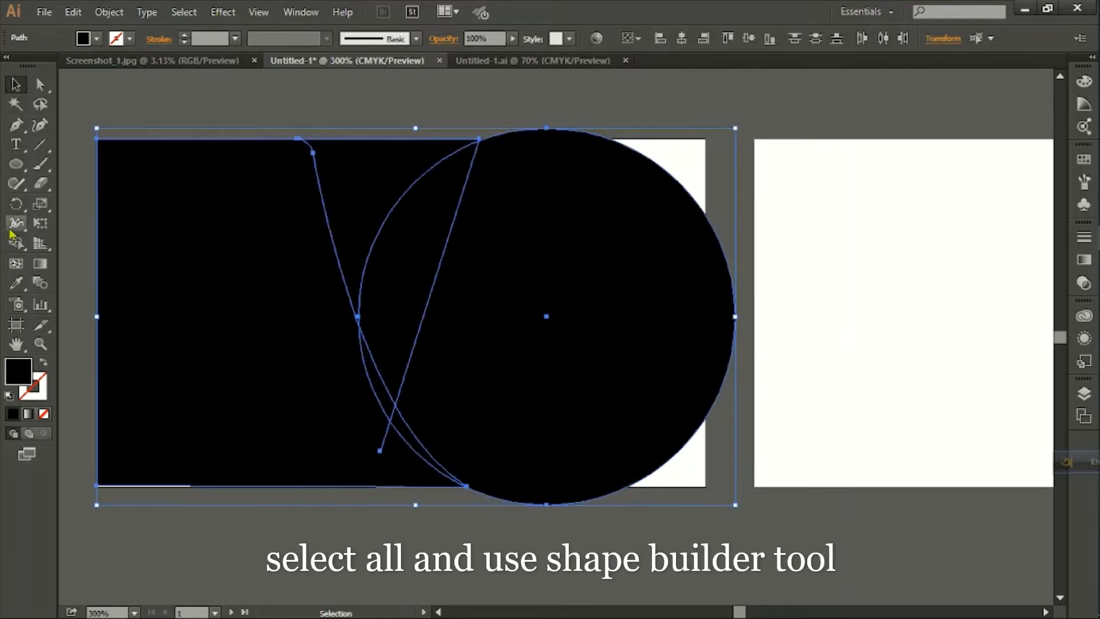
key("v")
left_click(351, 115)
left_click_drag(351, 115, 541, 428)
left_click(16, 243)
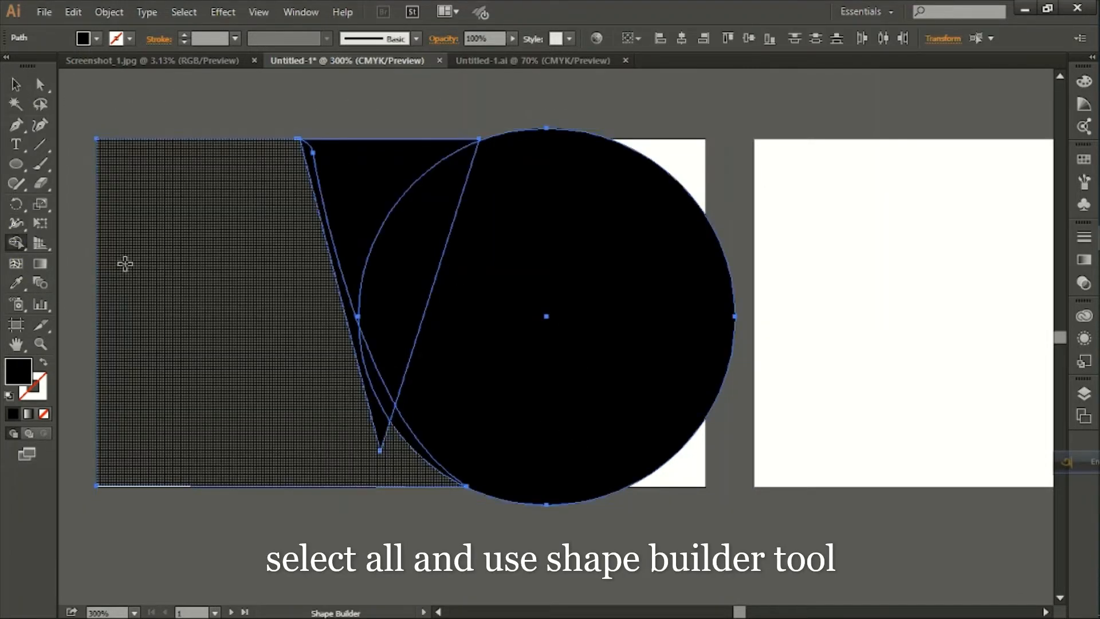
left_click_drag(427, 266, 494, 324)
left_click_drag(393, 376, 405, 422)
key("v")
left_click(568, 283)
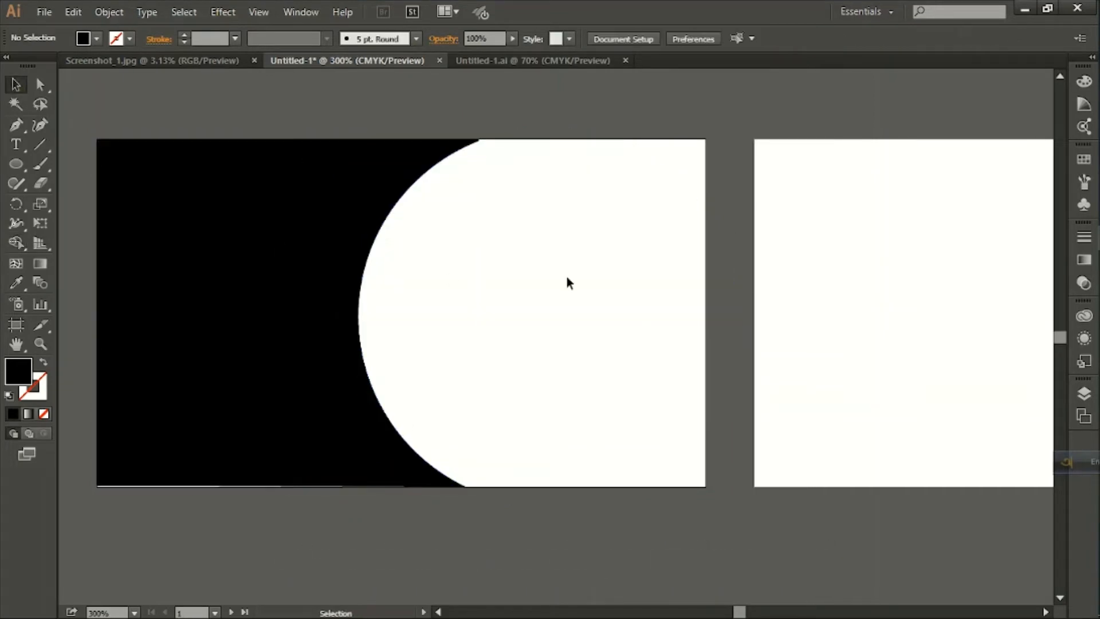
Fill the curved piece at the card's top, behind the black shape, with the olive green swatch
left_click(346, 184)
left_click(95, 40)
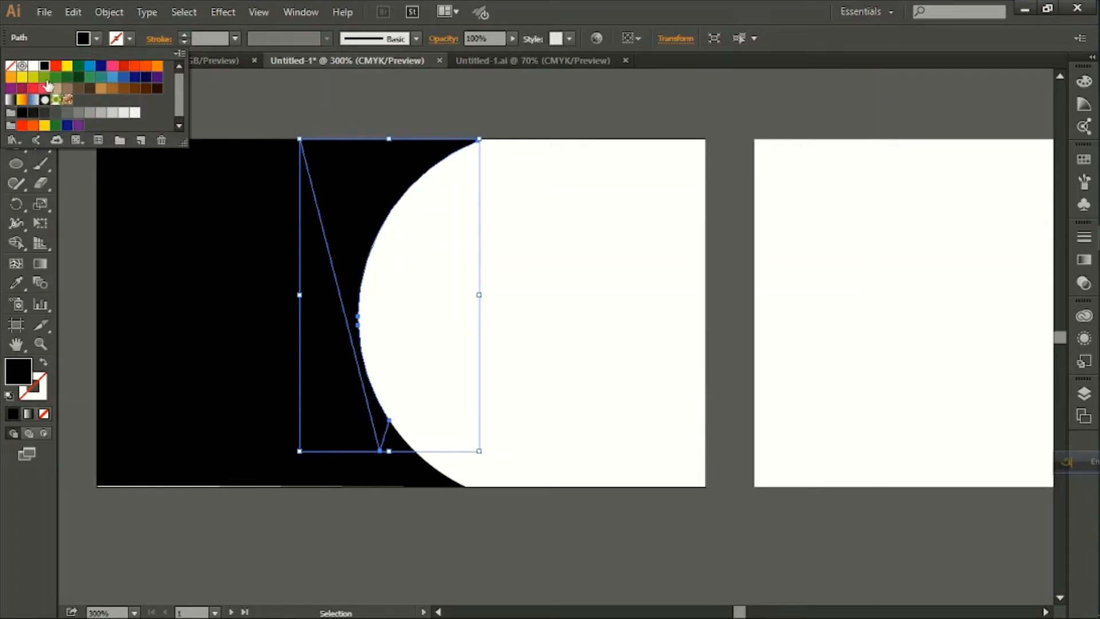
left_click(45, 80)
left_click(555, 308)
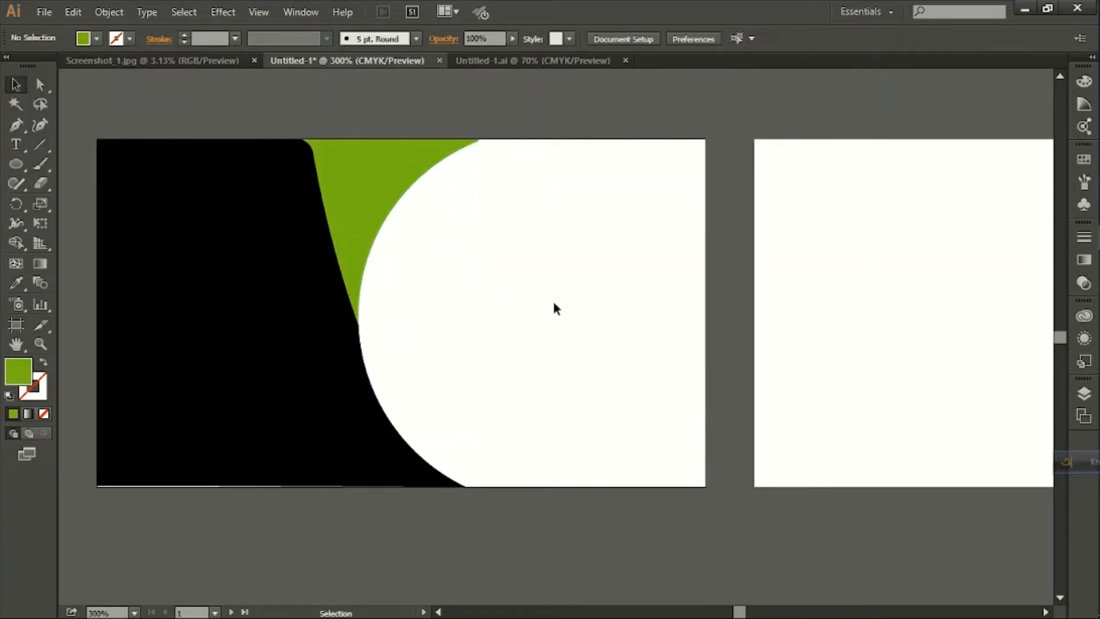
Bring the circular maze logo from Untitled-1.ai onto the card's white area and scale it down slightly
scroll(592, 388, "up", 2)
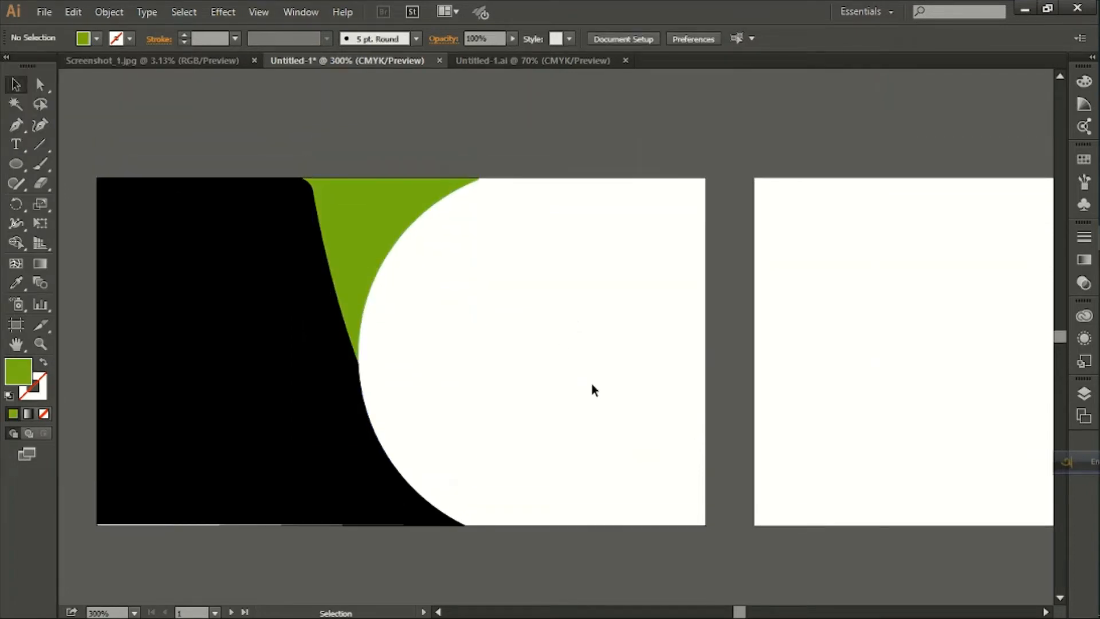
left_click(537, 70)
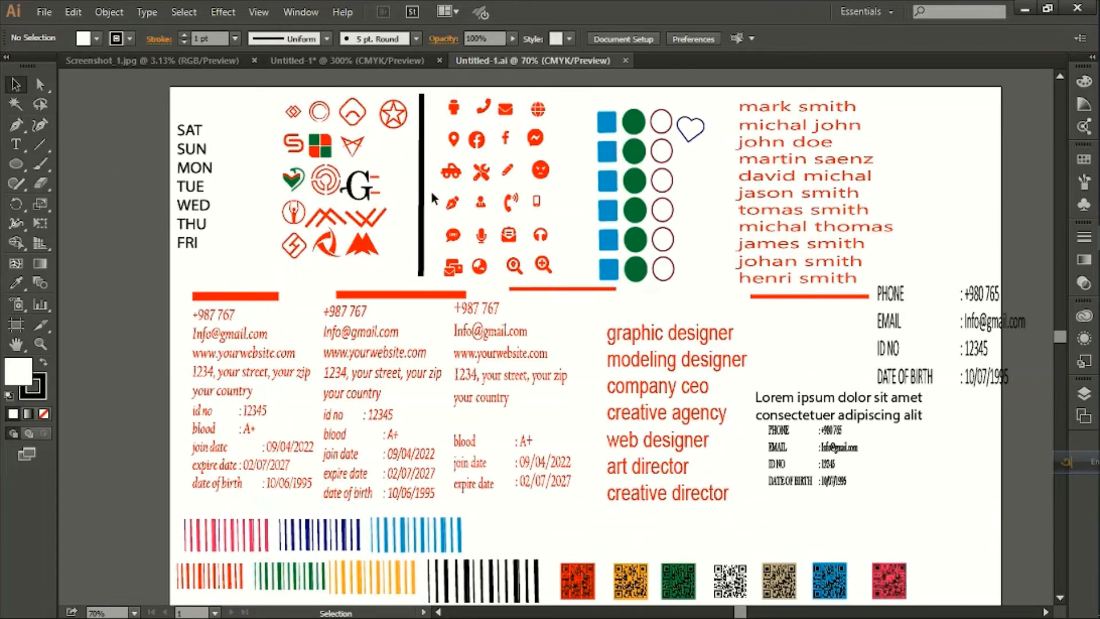
left_click_drag(323, 177, 562, 278)
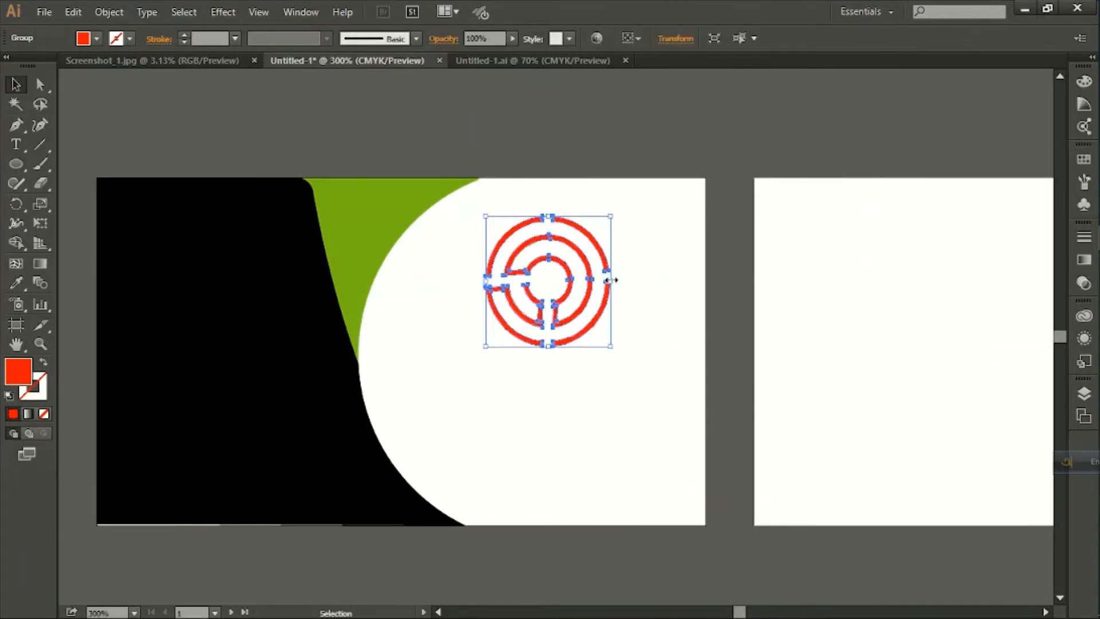
left_click_drag(610, 214, 593, 290)
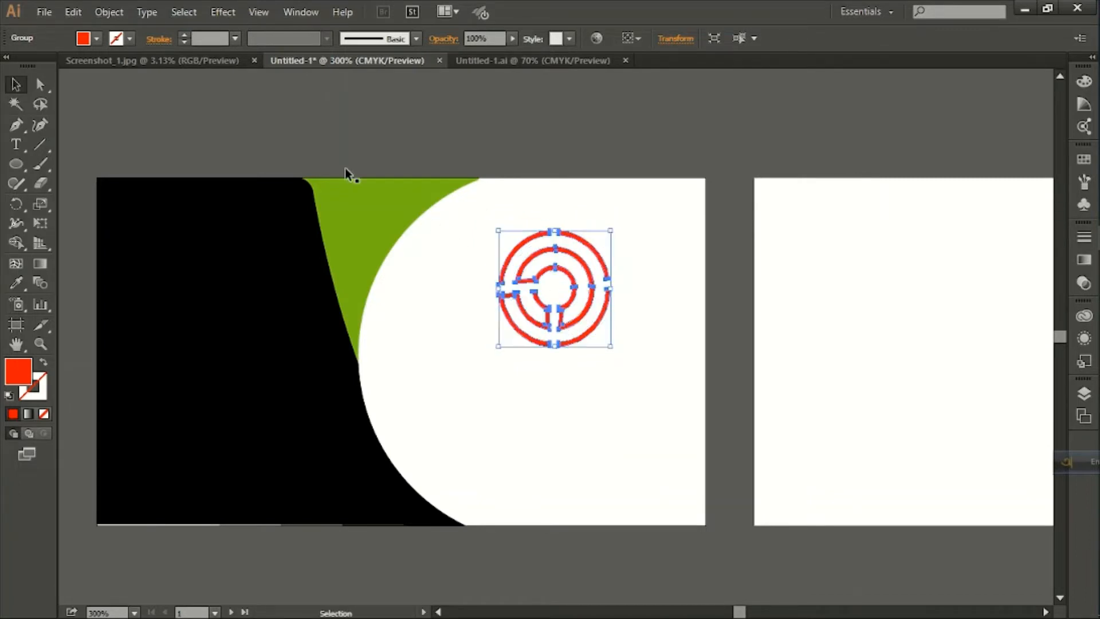
Recolour the circular logo with the same green swatch as the curved piece
left_click(94, 39)
left_click(45, 78)
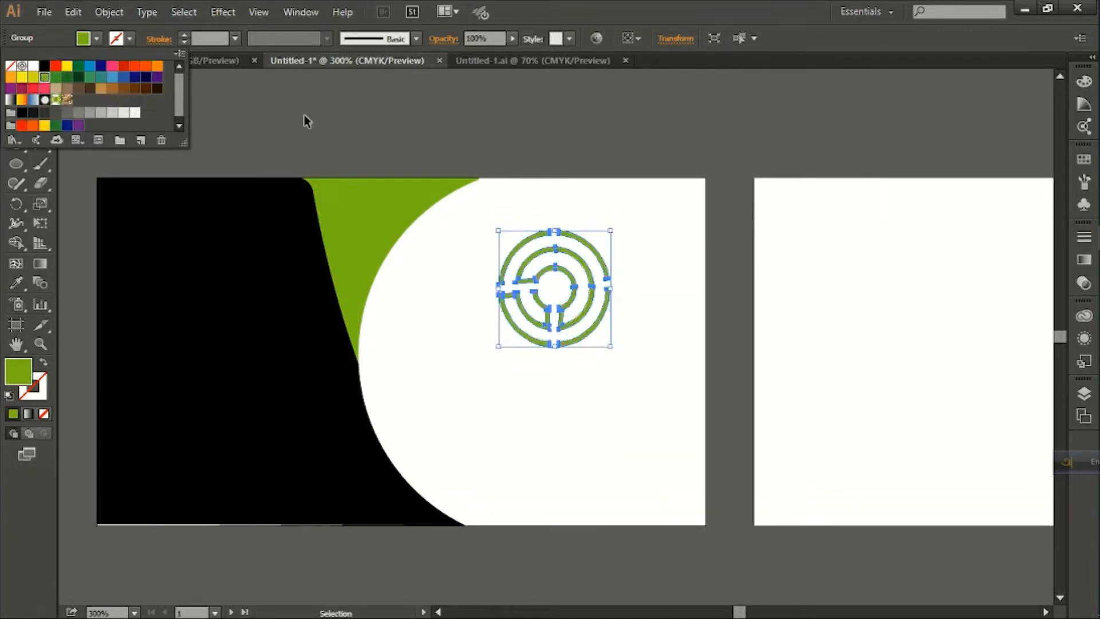
left_click(331, 116)
Add the text "COMPANY NAME" below the logo and a separate text line "TAGLINE HERE" beneath it
scroll(577, 217, "down", 1)
scroll(576, 216, "down", 1)
type("t")
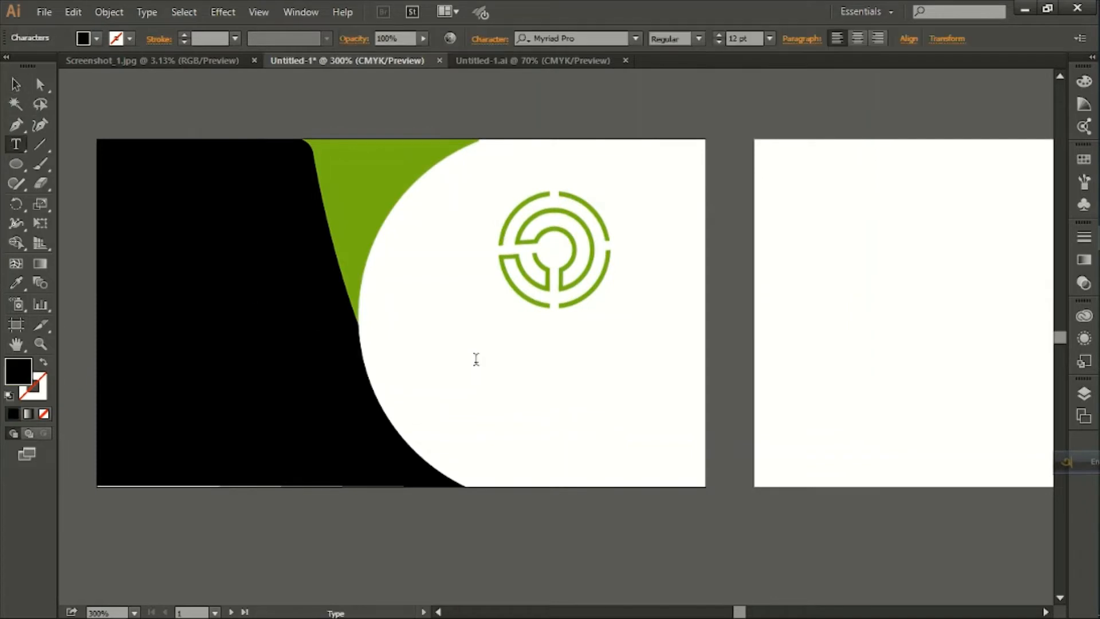
type("COMPANY NAME")
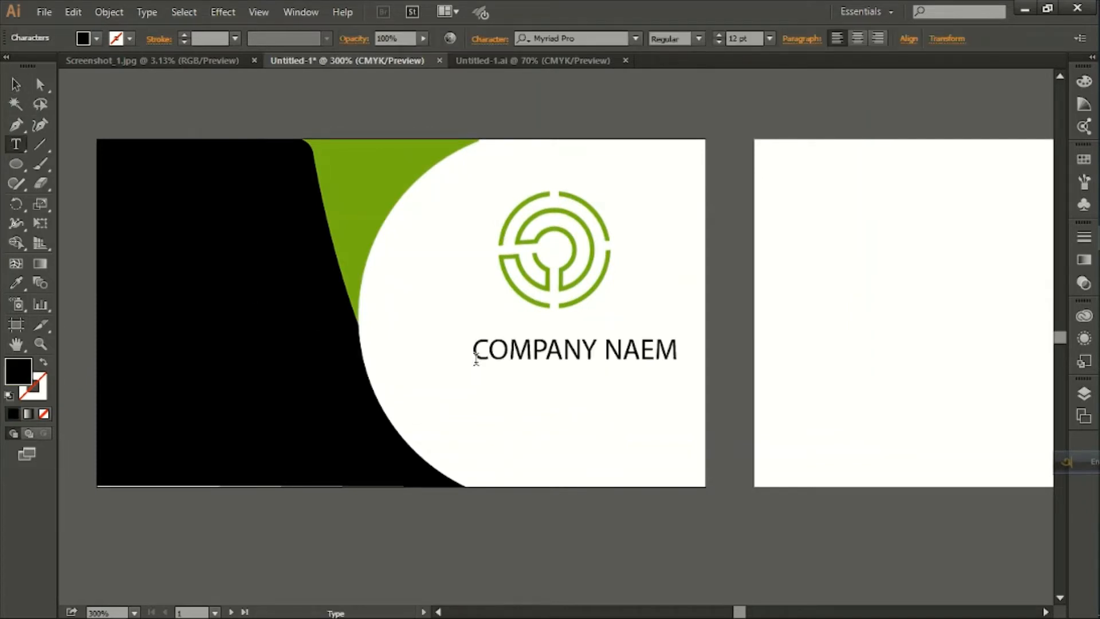
key("Escape")
left_click(510, 407)
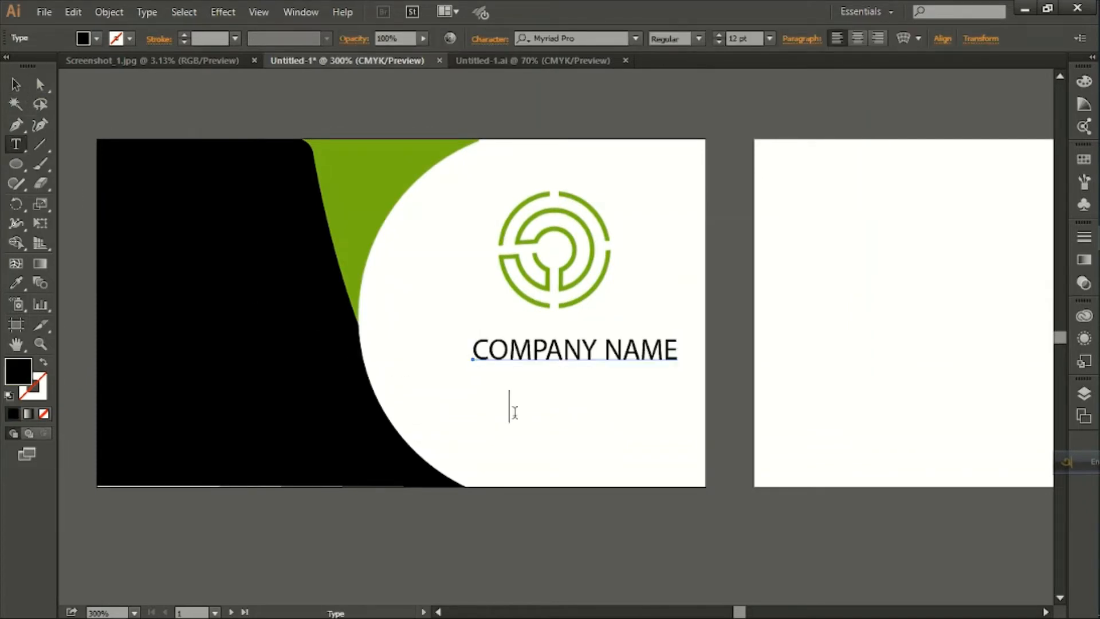
type("TAGLINE HERE")
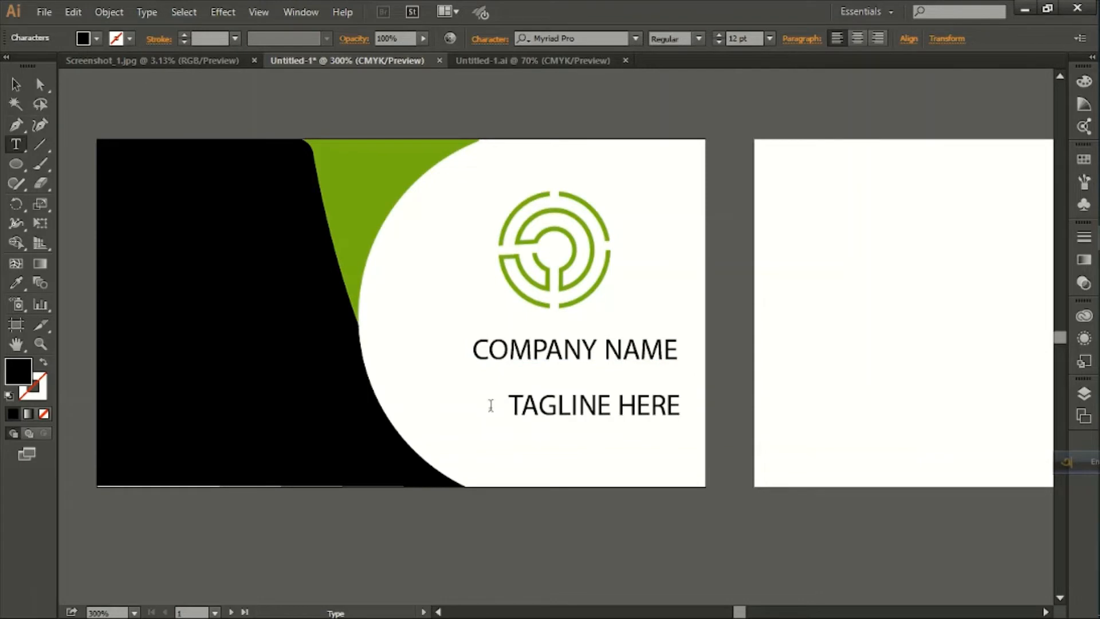
key("Escape")
Set the tagline in Bell MT Italic, shrink it to about 8.6 pt and place it just under the company name
left_click(147, 11)
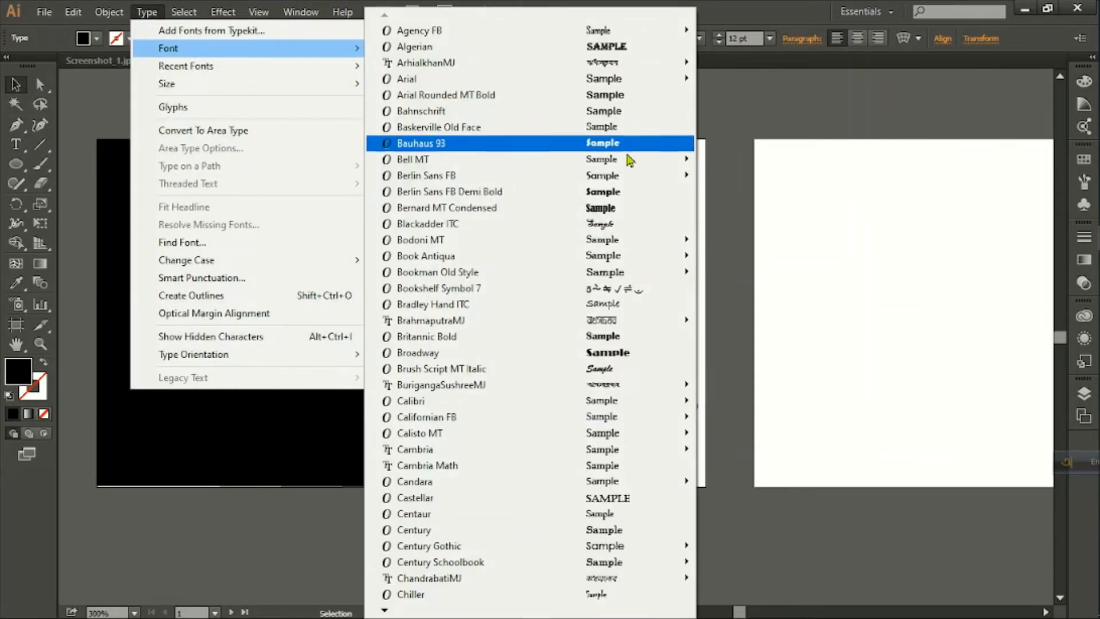
left_click(768, 175)
left_click_drag(733, 395, 606, 376)
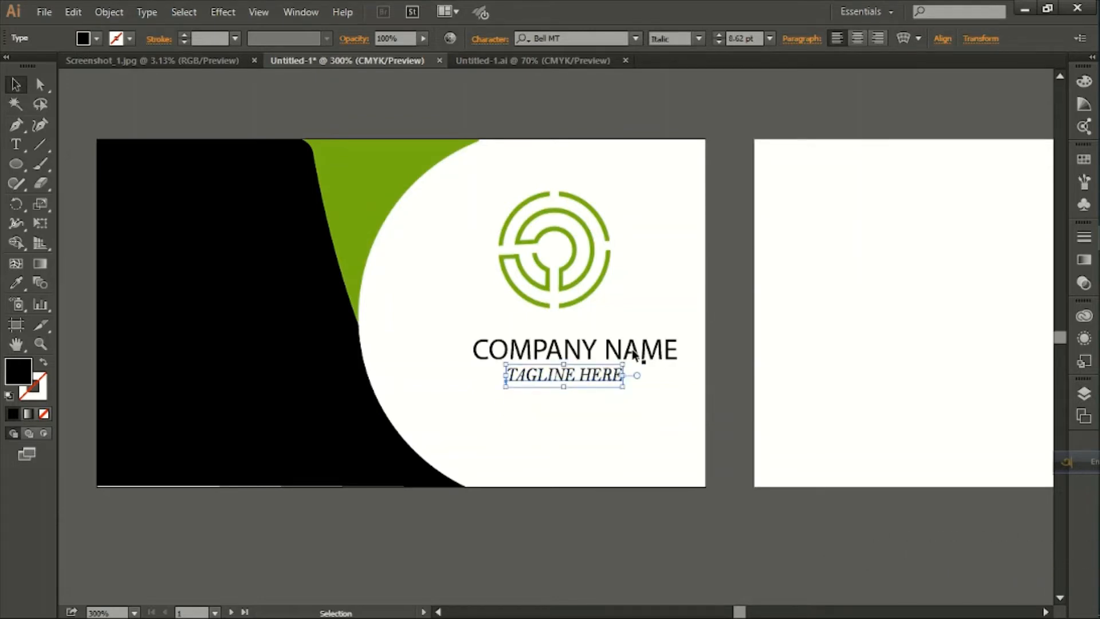
Set the company name in Arial Bold and move it up so it is centred below the logo
left_click(633, 350)
left_click(148, 11)
mouse_move(213, 46)
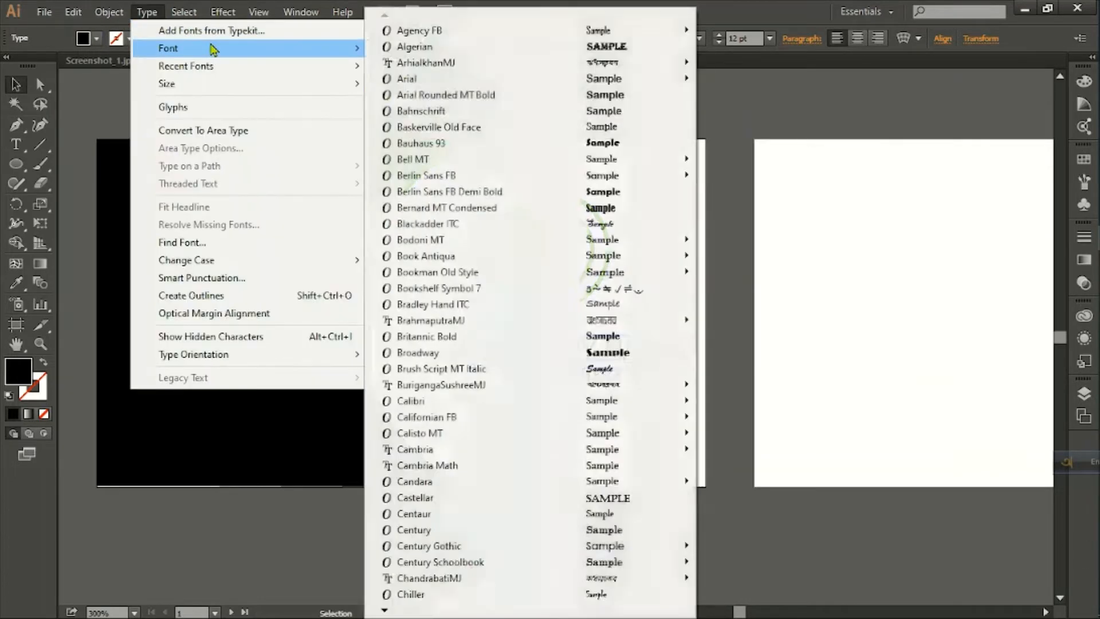
mouse_move(659, 86)
left_click(739, 127)
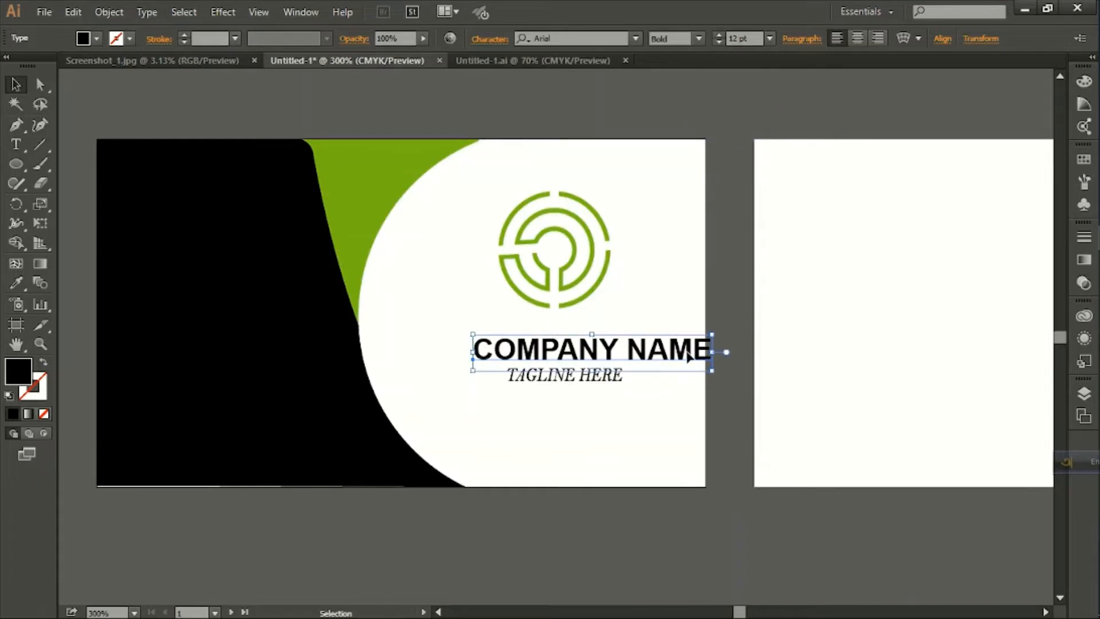
left_click_drag(687, 355, 646, 329)
key("Left")
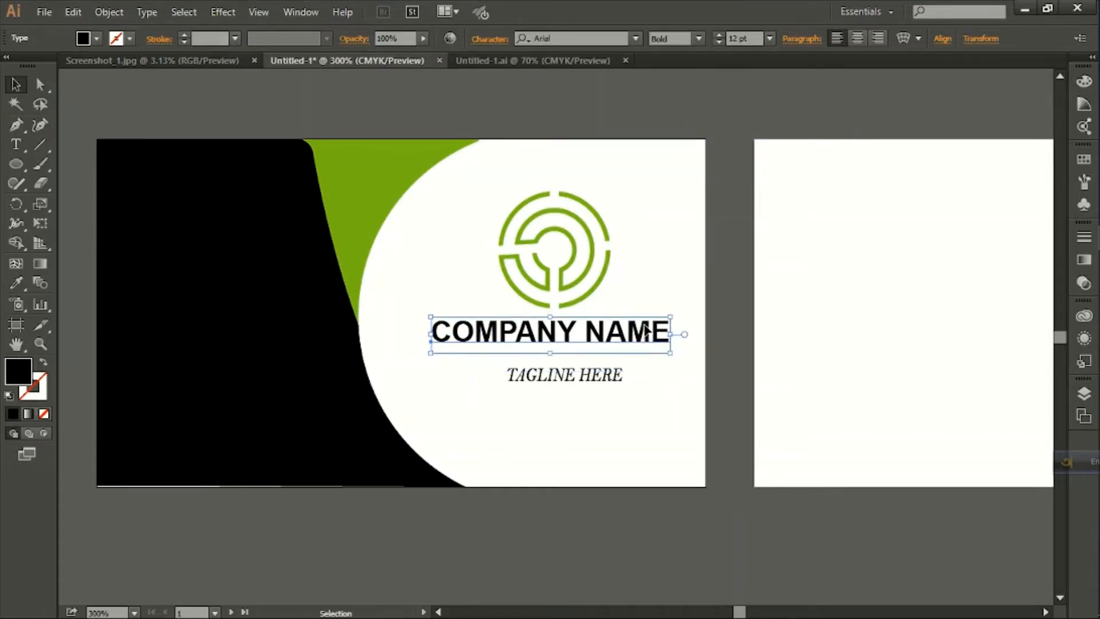
Move the tagline up closer to the company name and shift the logo with both text lines slightly down
left_click(216, 134)
left_click_drag(560, 384, 543, 373)
left_click_drag(474, 246, 668, 400)
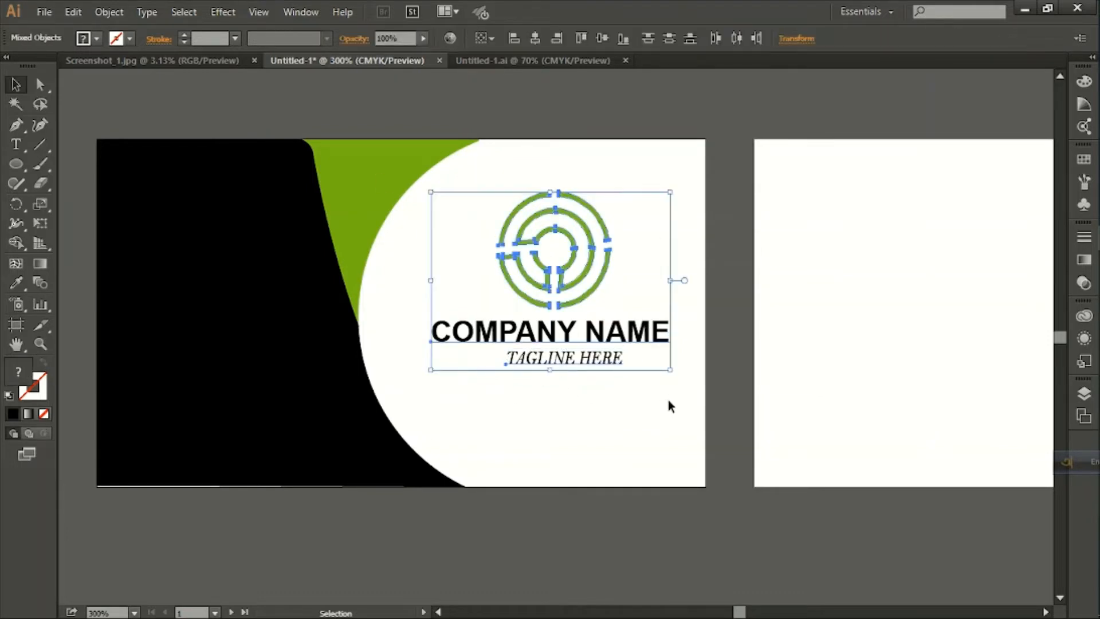
key("Down")
key("Down")
key("Down")
key("Down")
key("Down")
key("Down")
key("Down")
key("Down")
key("Down")
left_click(655, 425)
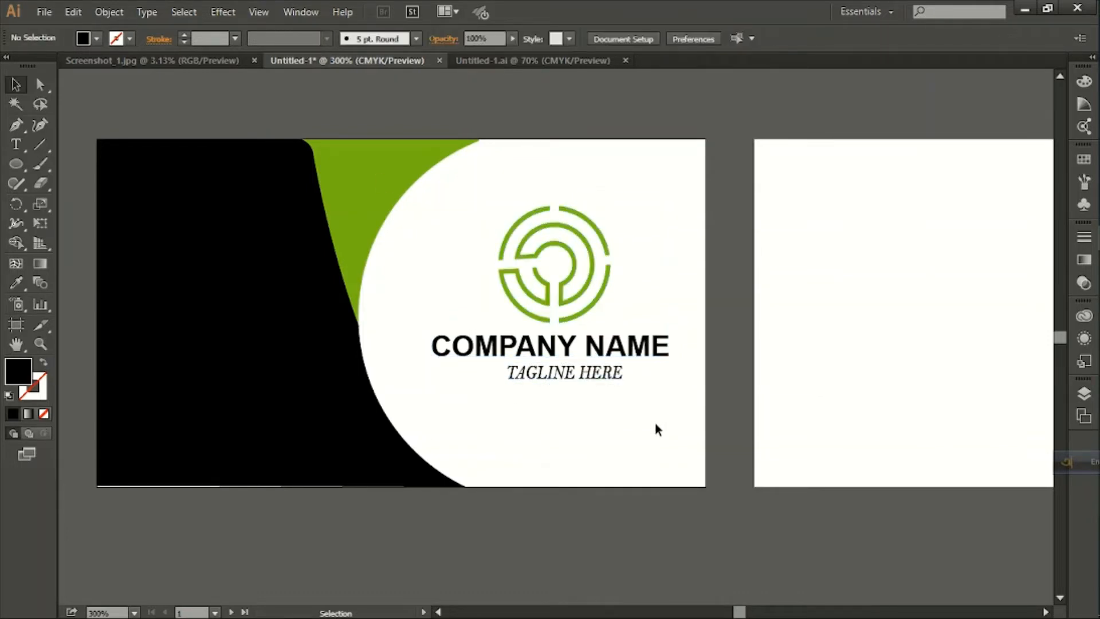
Copy the black and green background shapes onto the second artboard, flush with its right edge
key("ctrl+minus")
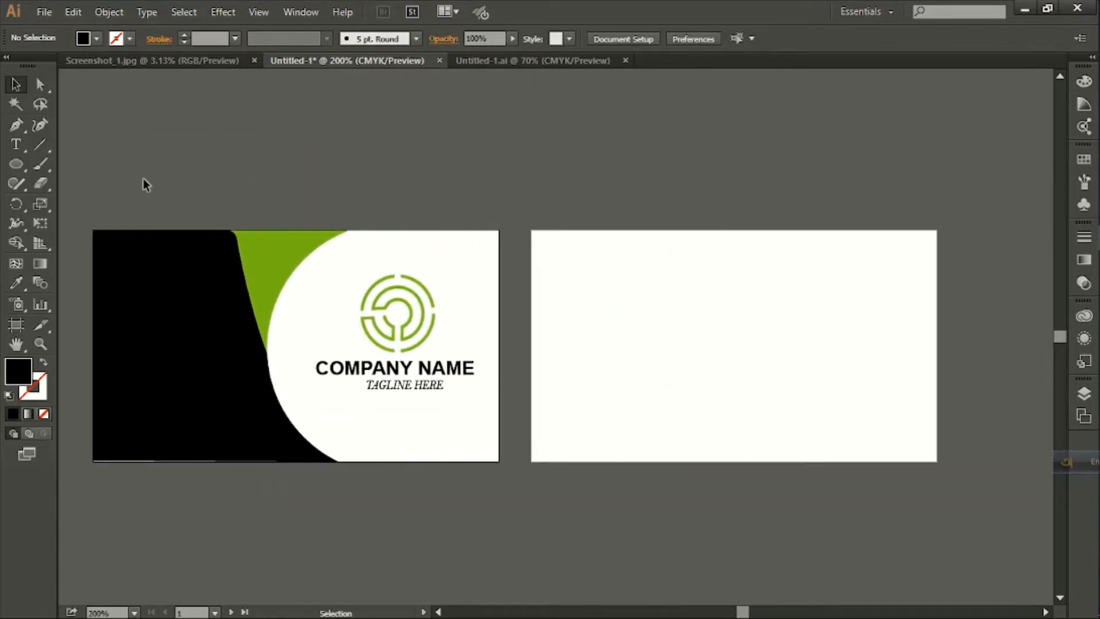
left_click_drag(220, 342, 709, 343, "alt")
key("ctrl+z")
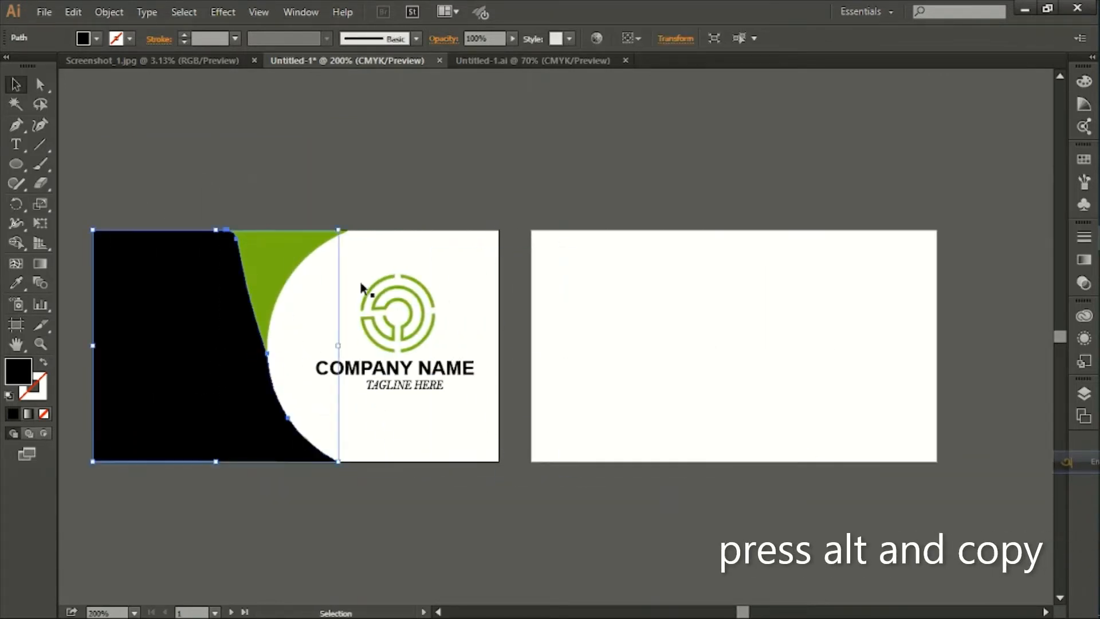
left_click_drag(185, 183, 861, 282)
Reflect the copied background shapes across the vertical axis at 90°
right_click(859, 282)
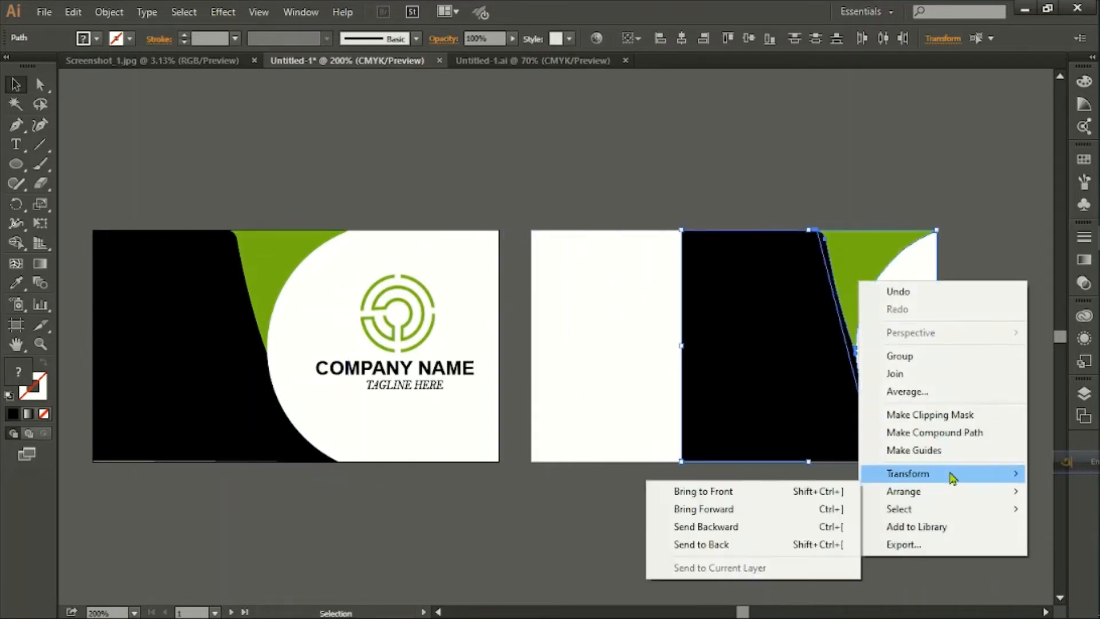
mouse_move(951, 477)
left_click(736, 388)
left_click(457, 384)
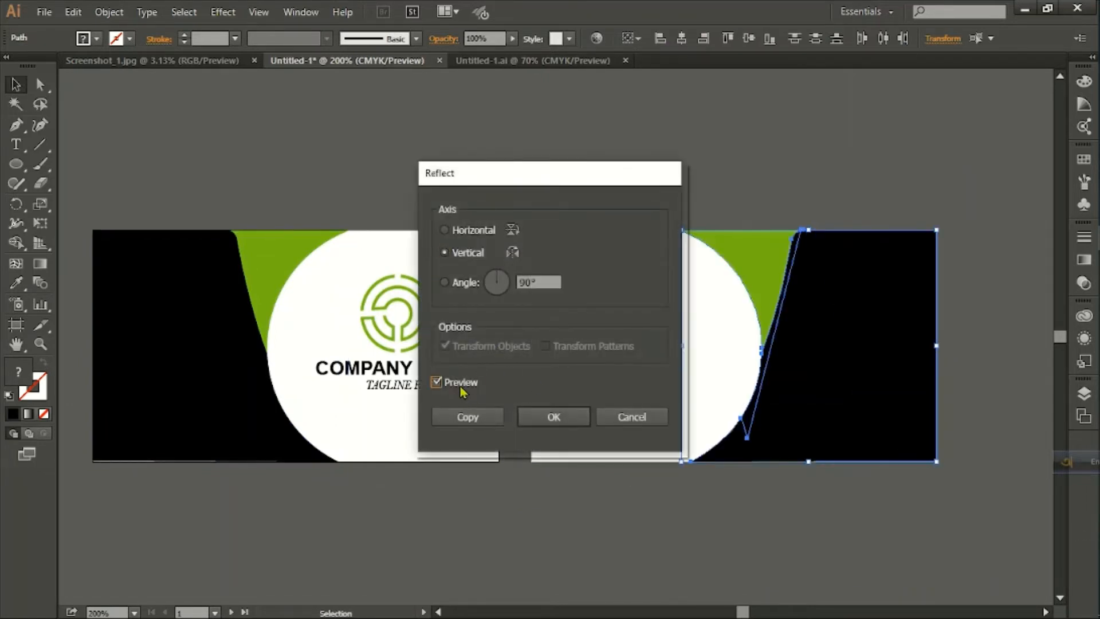
left_click(579, 418)
left_click(741, 531)
Narrow the mirrored shapes slightly from their inner side, keeping them against the second artboard's right edge
left_click(801, 362)
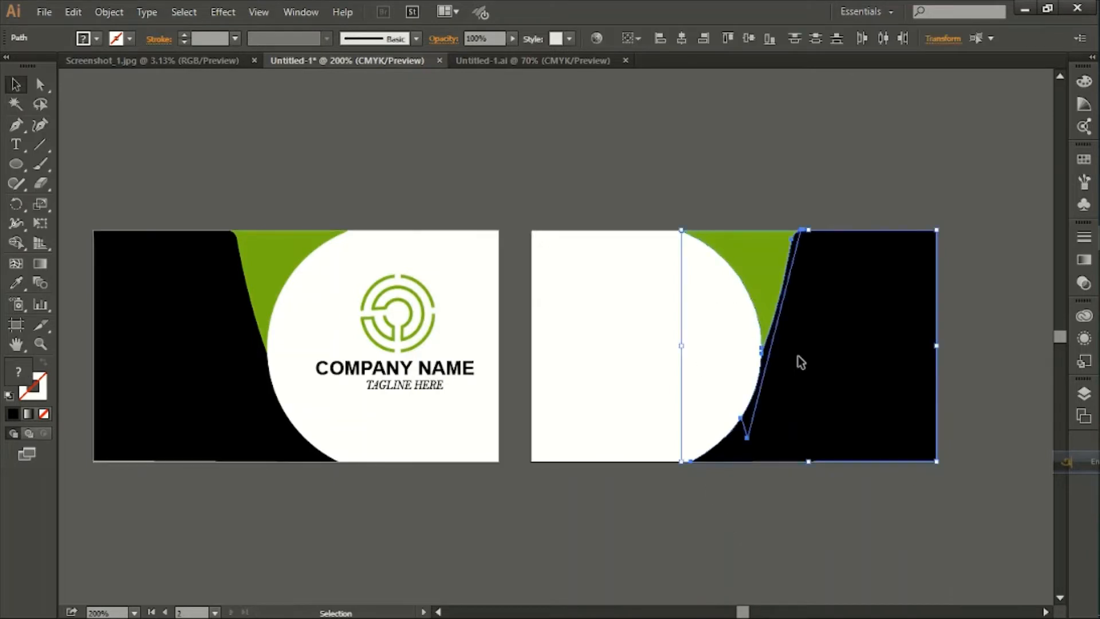
left_click_drag(681, 351, 705, 346)
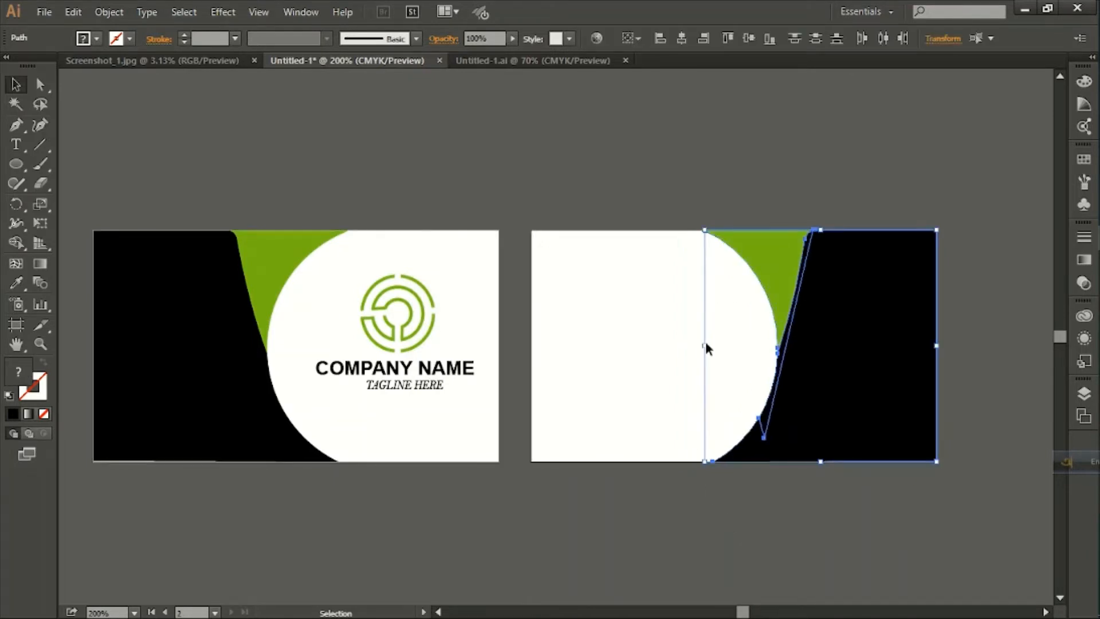
left_click(721, 502)
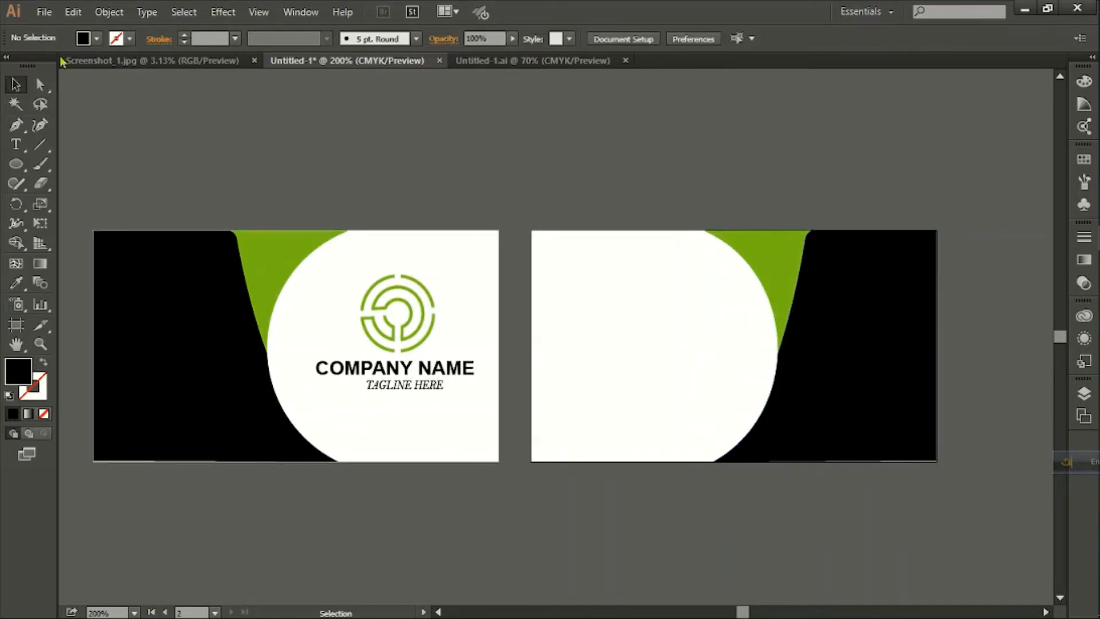
Add two separate text lines above the artboards: the cardholder's full name and "GRAPHIC DESIGNER"
left_click(17, 145)
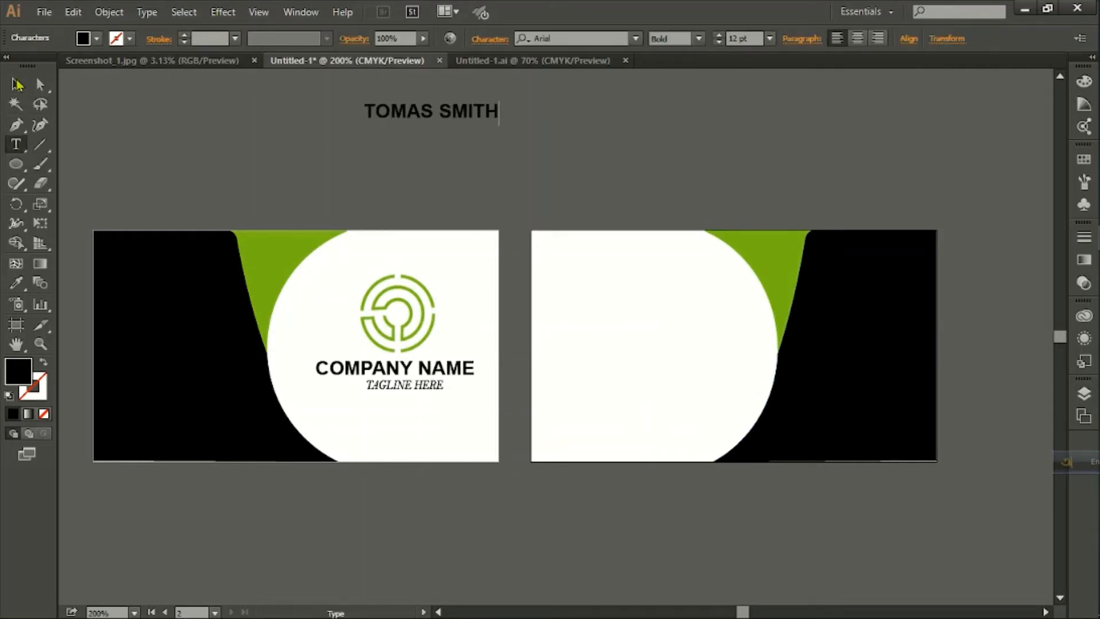
left_click(395, 131)
type("GRAPHIC DESIGNER")
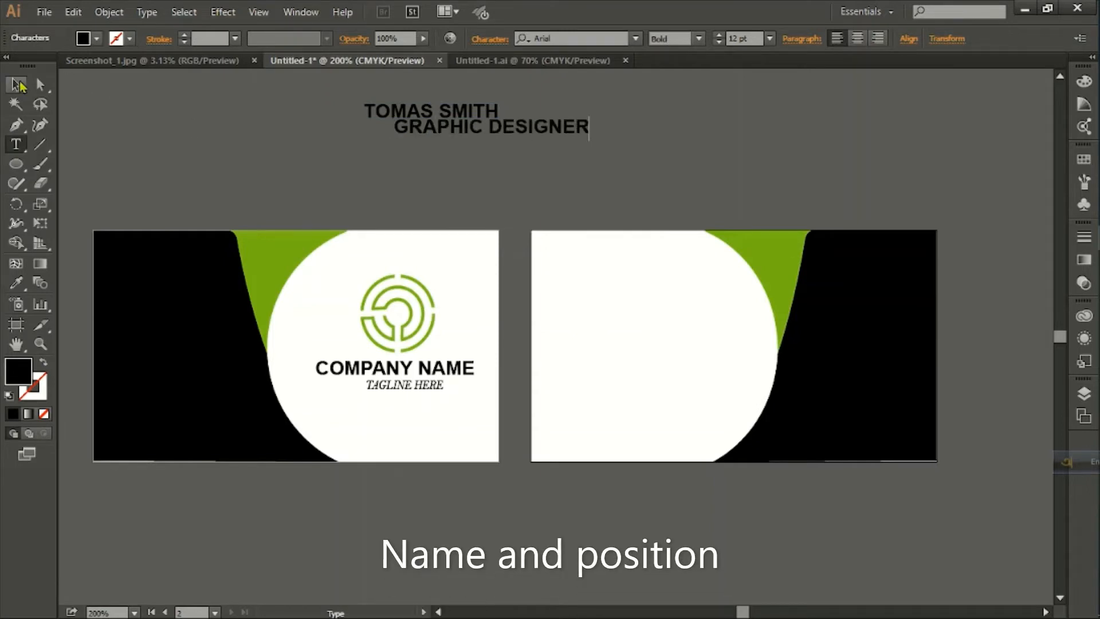
left_click(18, 85)
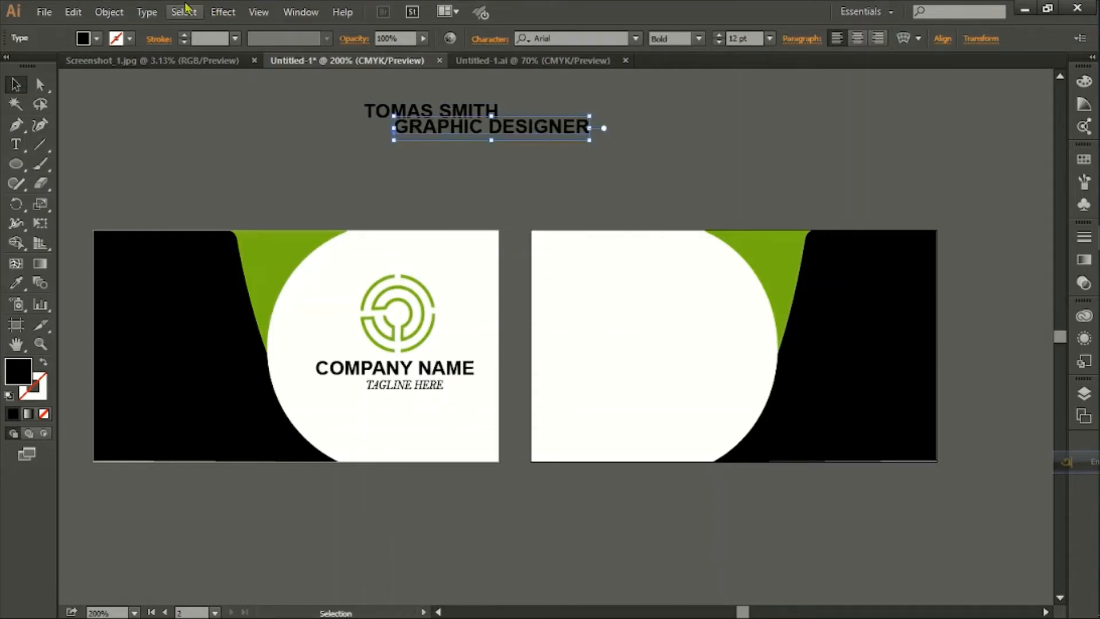
Set the "GRAPHIC DESIGNER" line in Bell MT Italic at about 9.7 pt
left_click(146, 11)
mouse_move(201, 49)
left_click(640, 162)
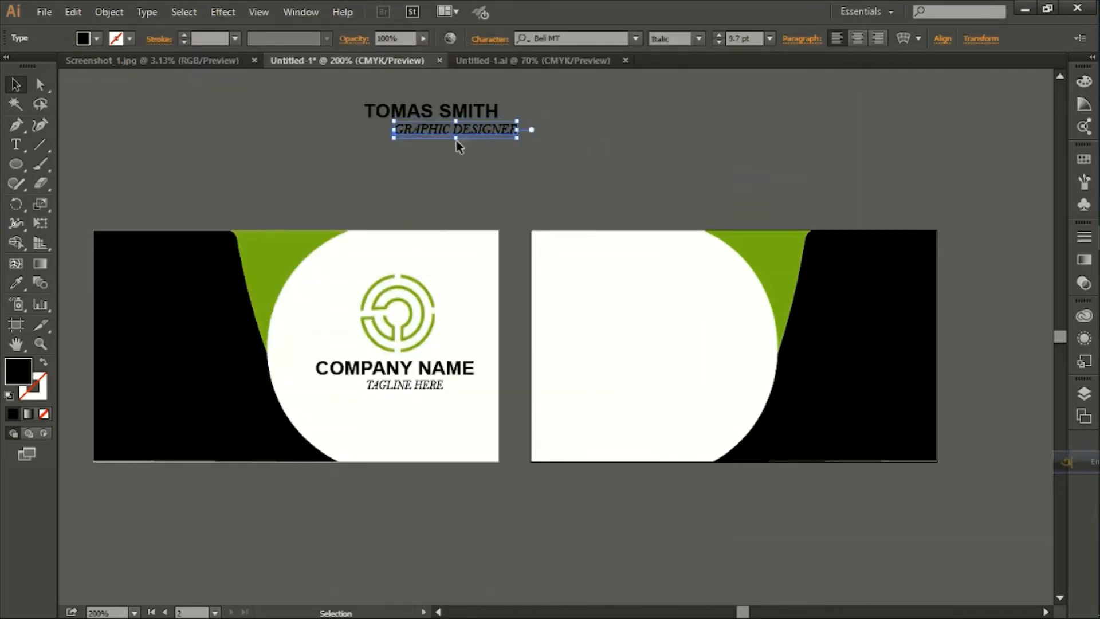
left_click(456, 142)
Stretch the cardholder's name taller, place it in the second card's upper left area and scale it to 23.75 pt
left_click(468, 110)
left_click_drag(501, 101, 615, 377)
scroll(614, 376, "down", 4)
left_click_drag(623, 285, 438, 351)
key("ctrl+z")
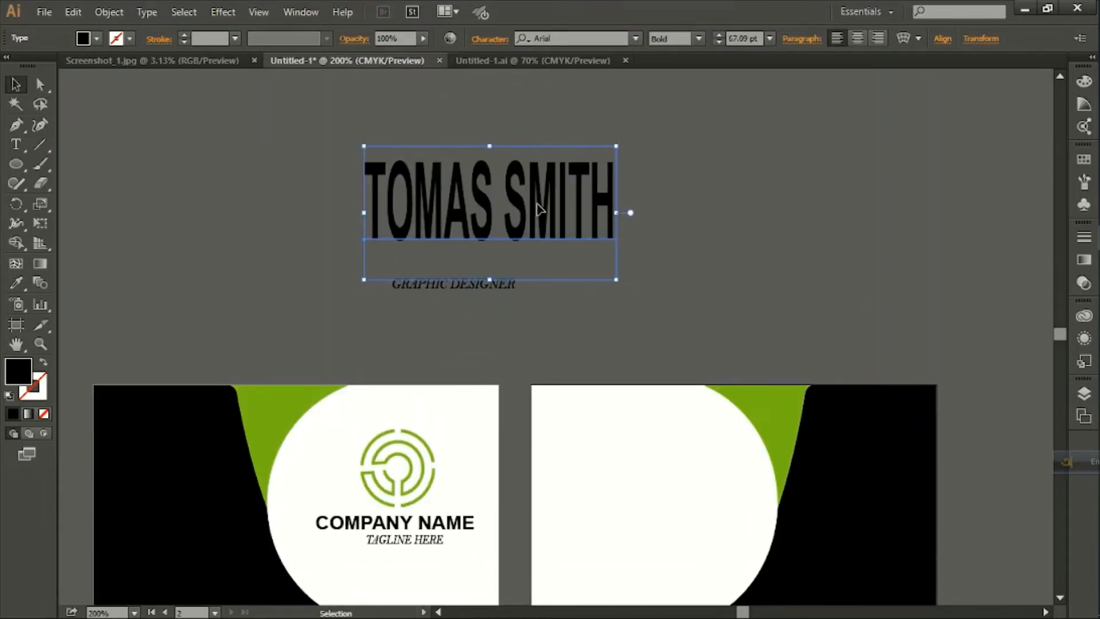
left_click_drag(539, 210, 666, 448)
scroll(742, 278, "down", 4)
left_click_drag(739, 280, 682, 333)
left_click(625, 367)
Move "GRAPHIC DESIGNER" directly below the cardholder's name, make it taller and nudge both lines closer together
scroll(504, 160, "down", 3)
left_click(519, 109)
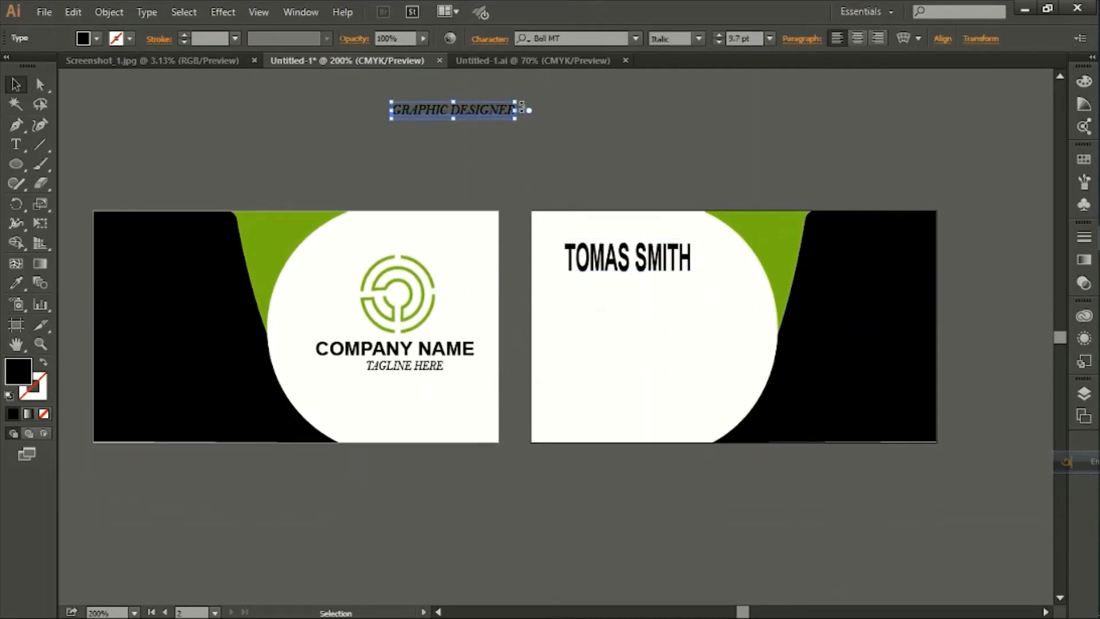
left_click_drag(515, 102, 687, 274)
left_click(500, 144)
left_click(634, 271)
key("Up")
key("Up")
key("Up")
left_click(643, 303)
key("ctrl+shift+a")
Recolour the cardholder's name with the same green swatch as the curved shape
left_click(630, 252)
left_click(96, 39)
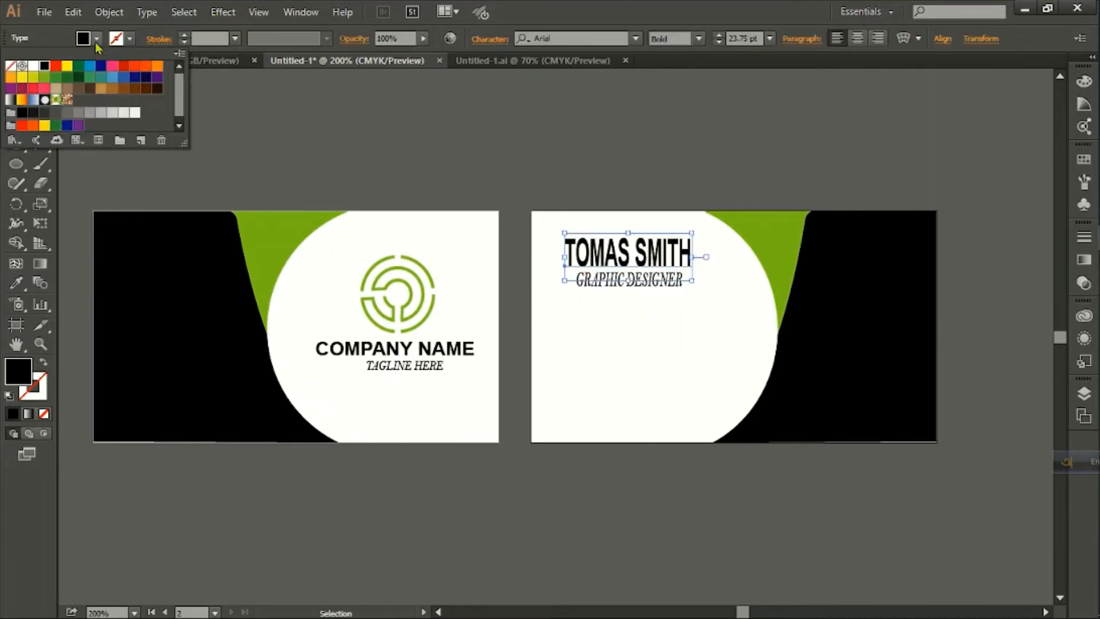
left_click(38, 84)
left_click(456, 133)
Paste the group of red phone, envelope, globe and location icons and shrink it within the second card
scroll(632, 209, "down", 1)
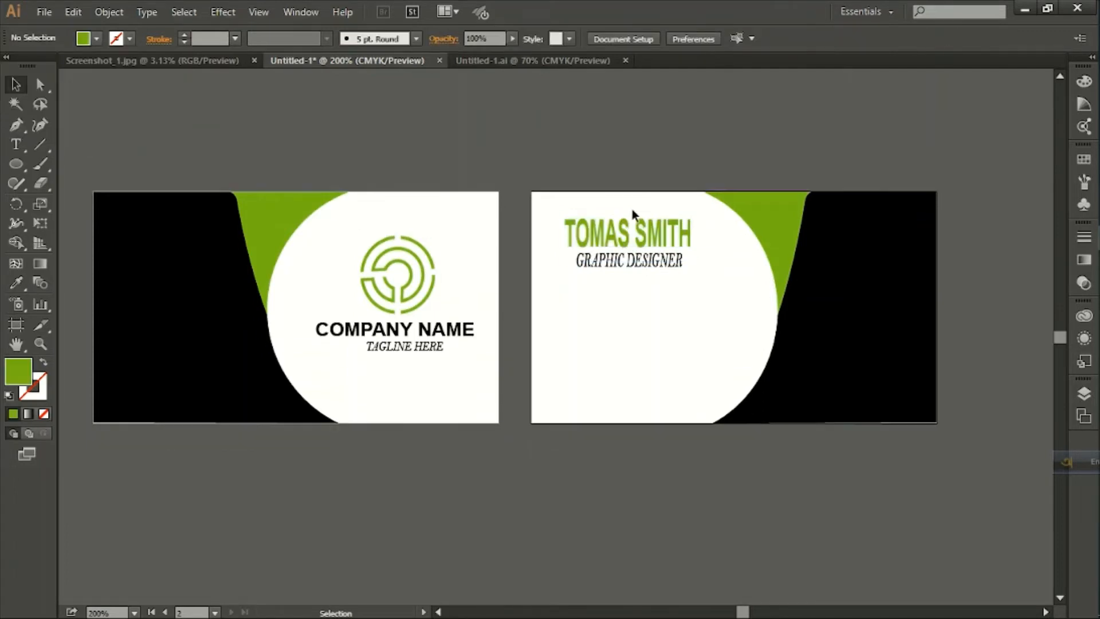
scroll(632, 209, "down", 1)
key("ctrl+v")
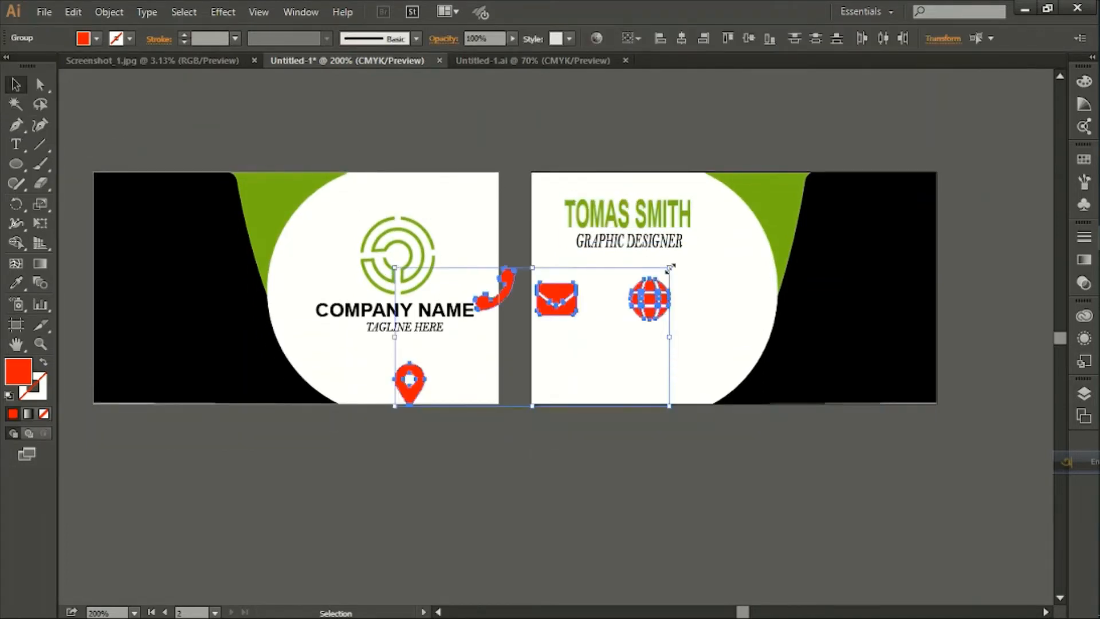
left_click_drag(670, 267, 646, 314)
scroll(716, 352, "up", 3)
scroll(716, 352, "down", 3)
scroll(712, 352, "up", 1)
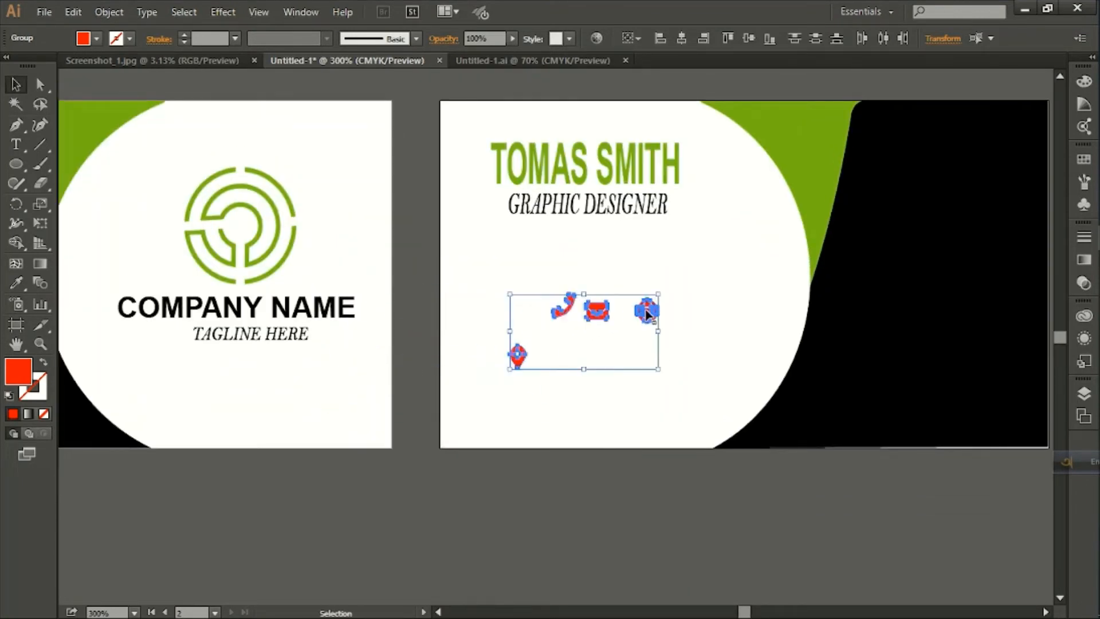
Recolour the contact icons black and shrink them a little further
left_click(98, 38)
left_click(44, 62)
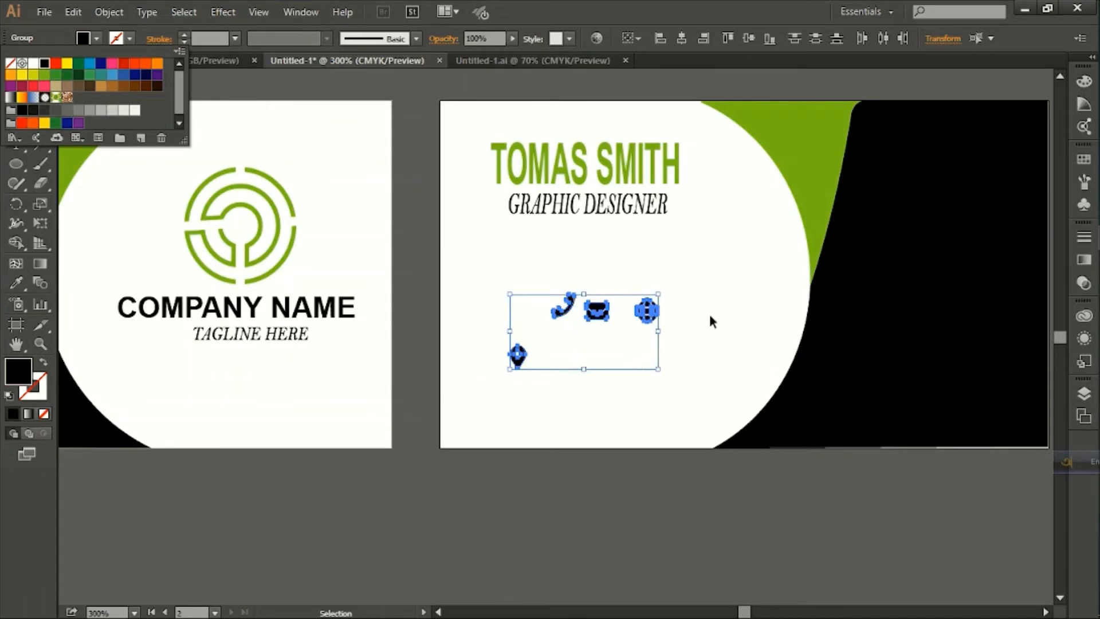
left_click(657, 292)
left_click_drag(658, 292, 642, 302)
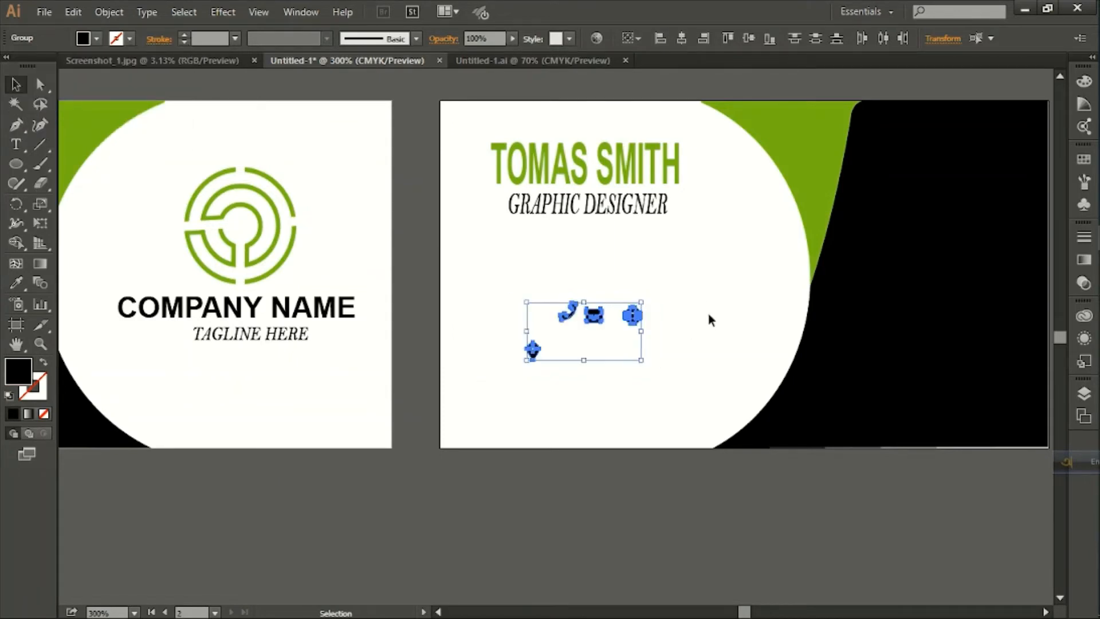
left_click(710, 320)
Draw a vertical guide line with the Pen tool along the left edge of the cardholder's name, spanning the card's height
left_click(16, 124)
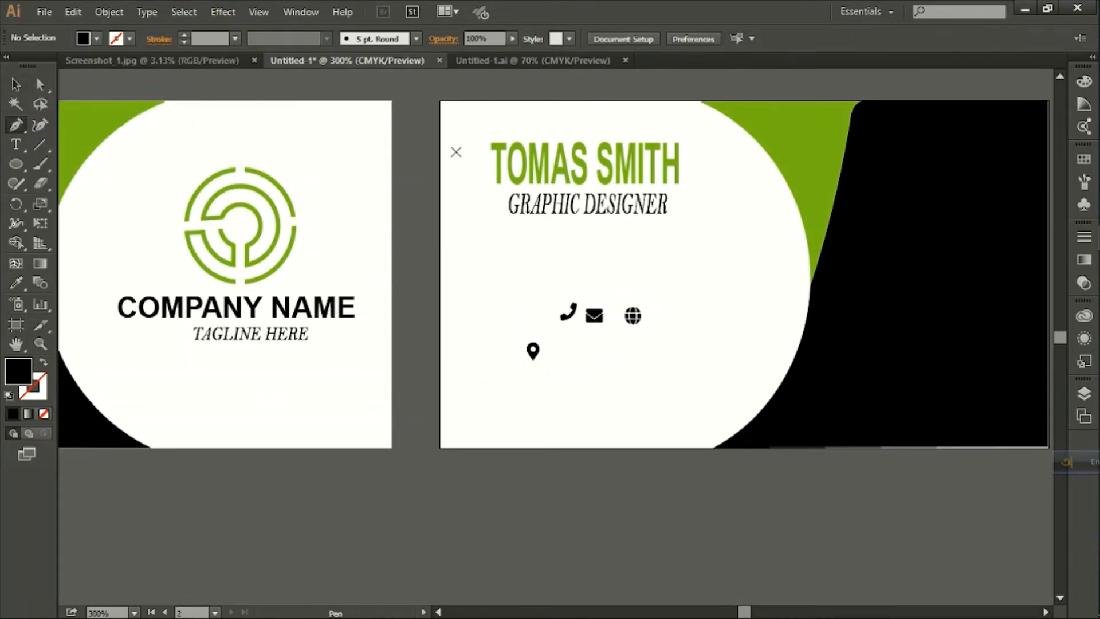
left_click(488, 88)
left_click(491, 494)
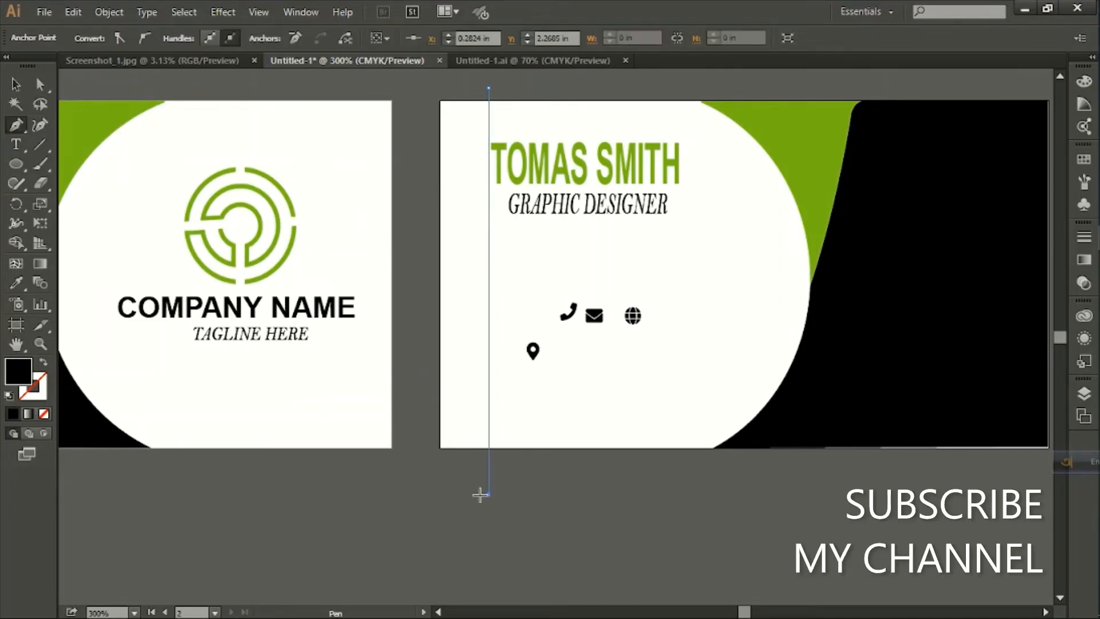
left_click(16, 84)
left_click(652, 378)
Stack the phone, envelope, globe and location icons in a column against the vertical line below the job title
left_click_drag(570, 311, 500, 282)
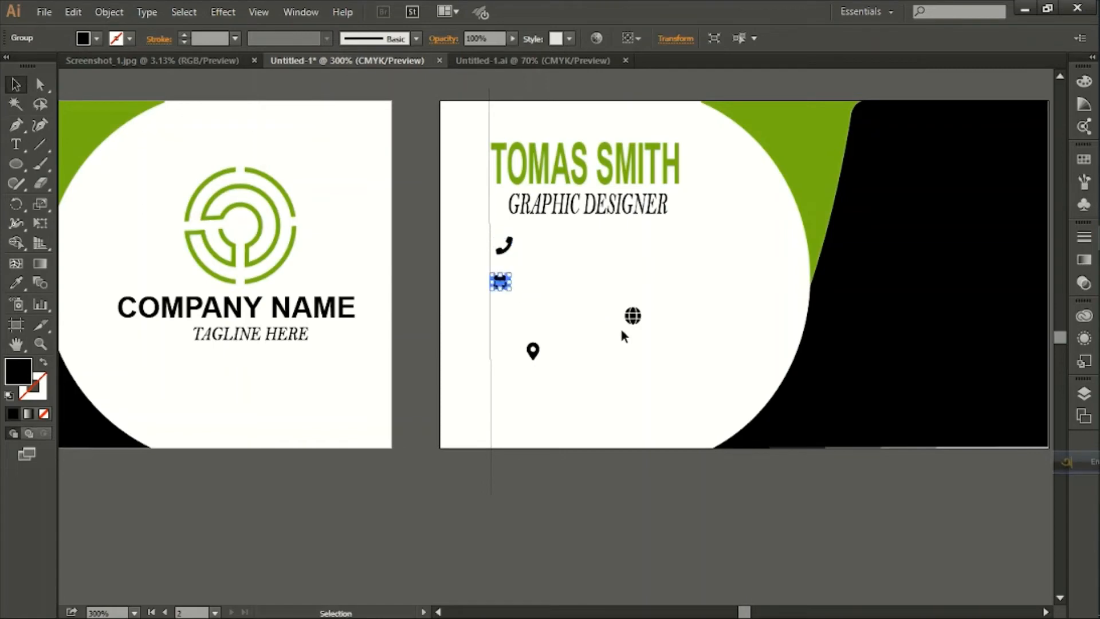
left_click_drag(497, 324, 497, 377)
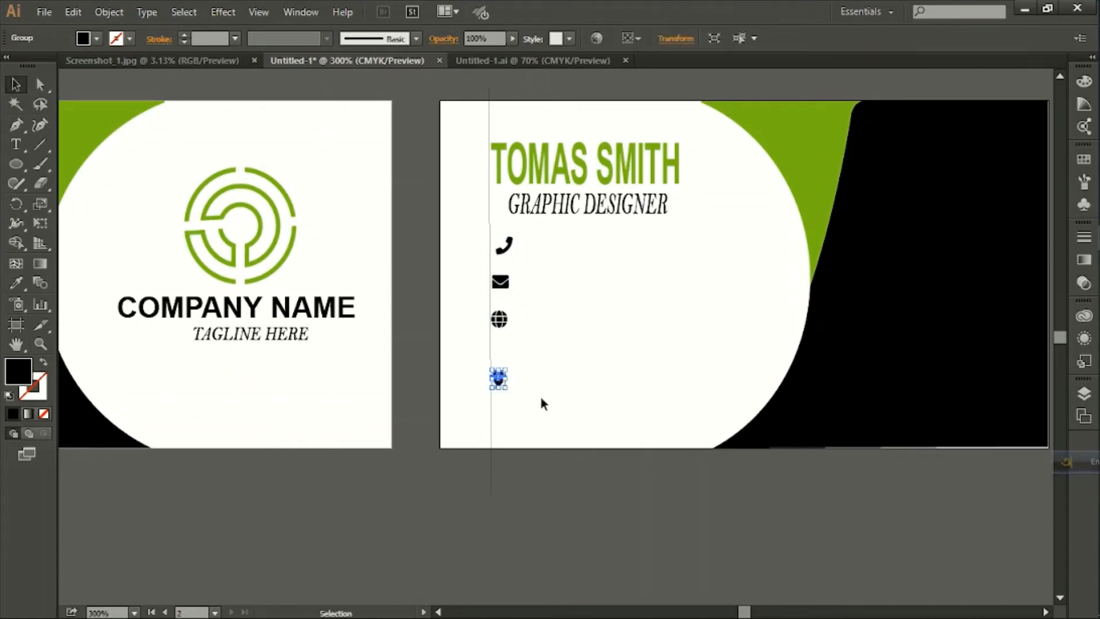
left_click(510, 268)
left_click_drag(505, 247, 504, 254)
Even out the vertical spacing between the contact icons and delete the vertical guide line
left_click(549, 276)
left_click(585, 269)
left_click(501, 319)
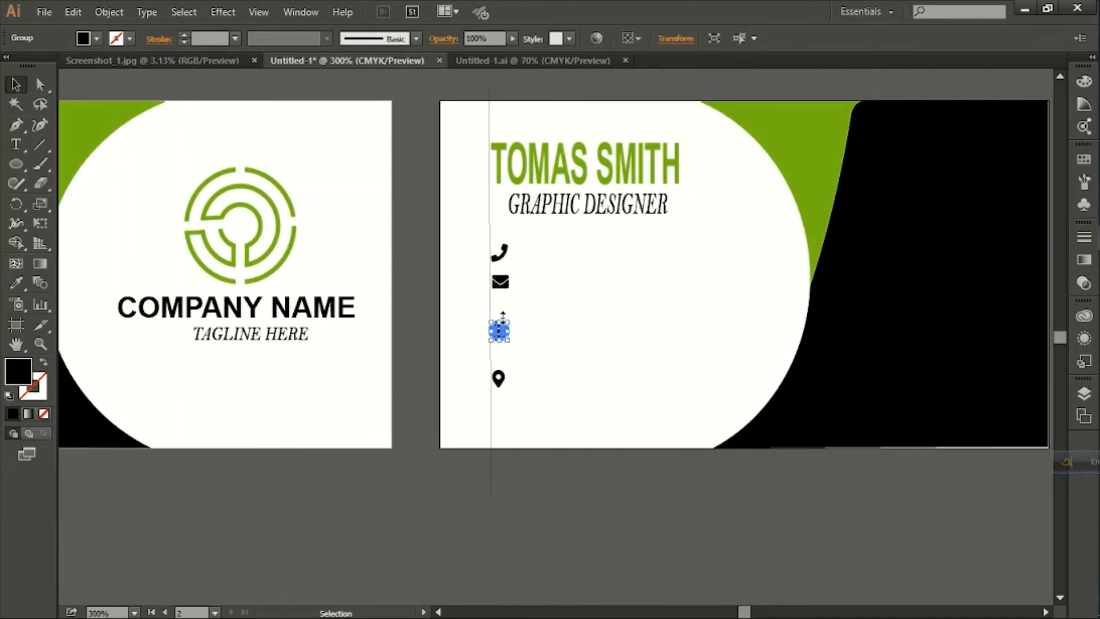
left_click(506, 281)
left_click_drag(502, 334, 501, 338)
left_click(545, 330)
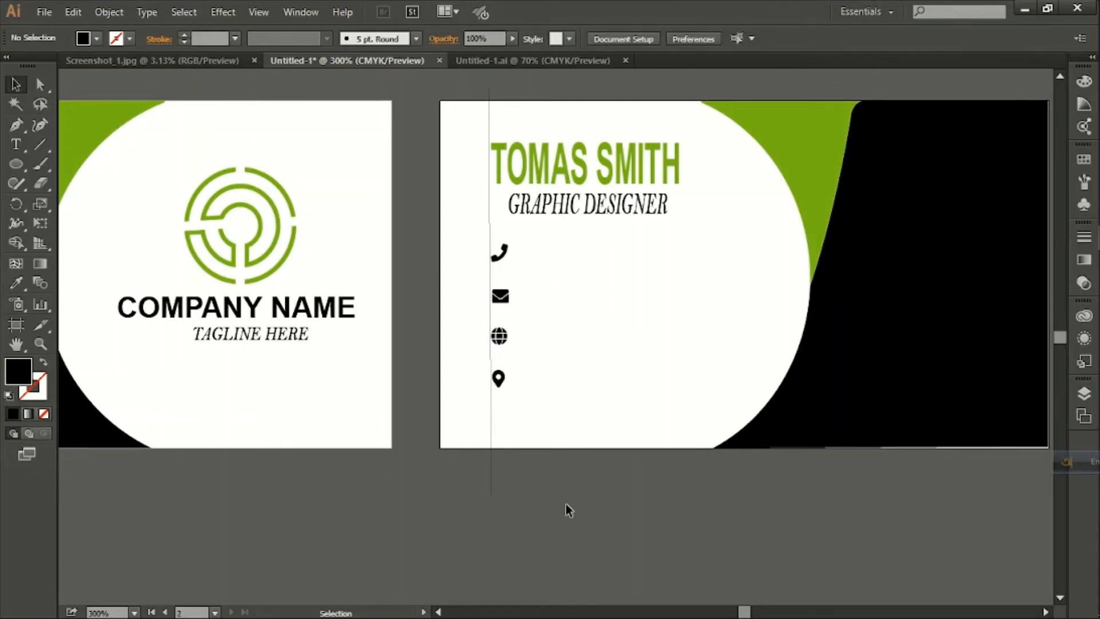
left_click(491, 490)
key("Delete")
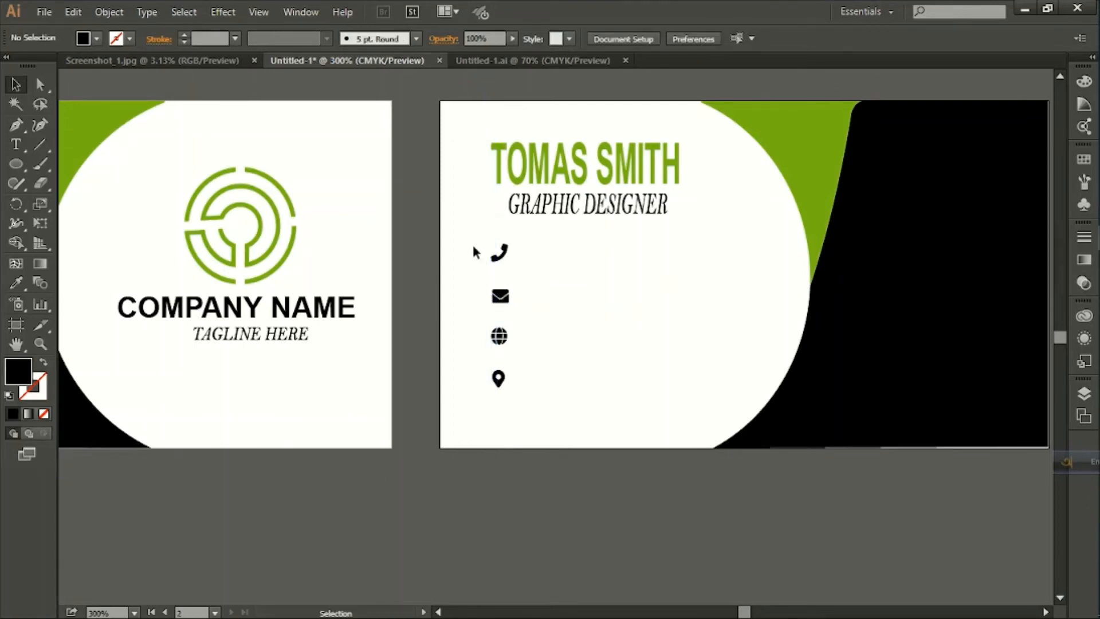
Copy the contact details text from Untitled-1.ai onto the second card, shrink it and place it beside the icons
left_click(490, 61)
left_click_drag(442, 303, 585, 344)
left_click(508, 314)
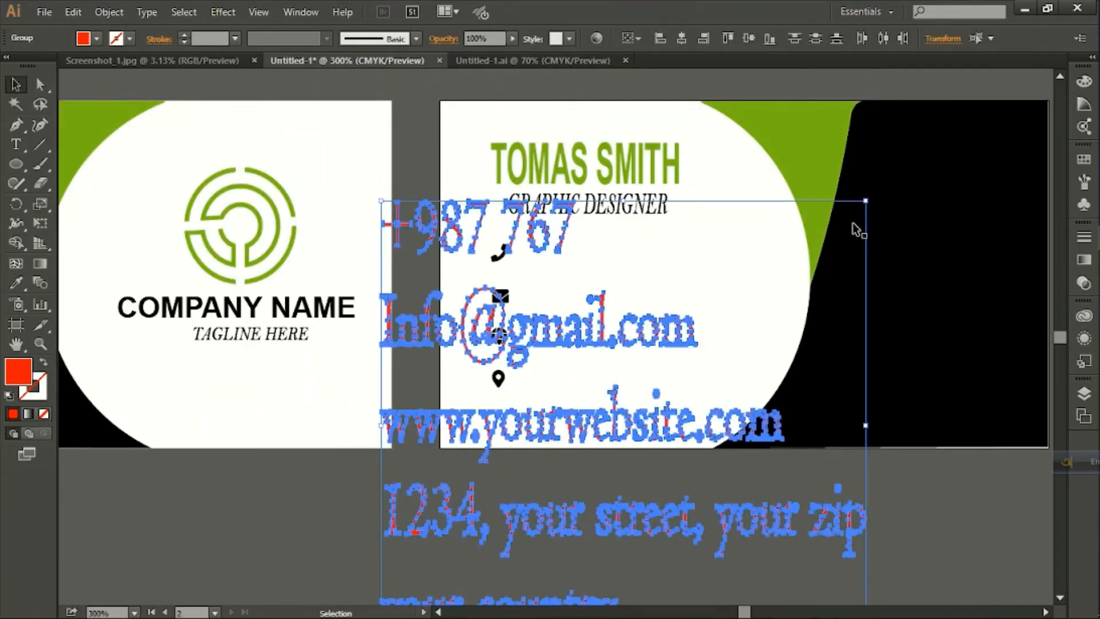
left_click_drag(871, 203, 687, 370)
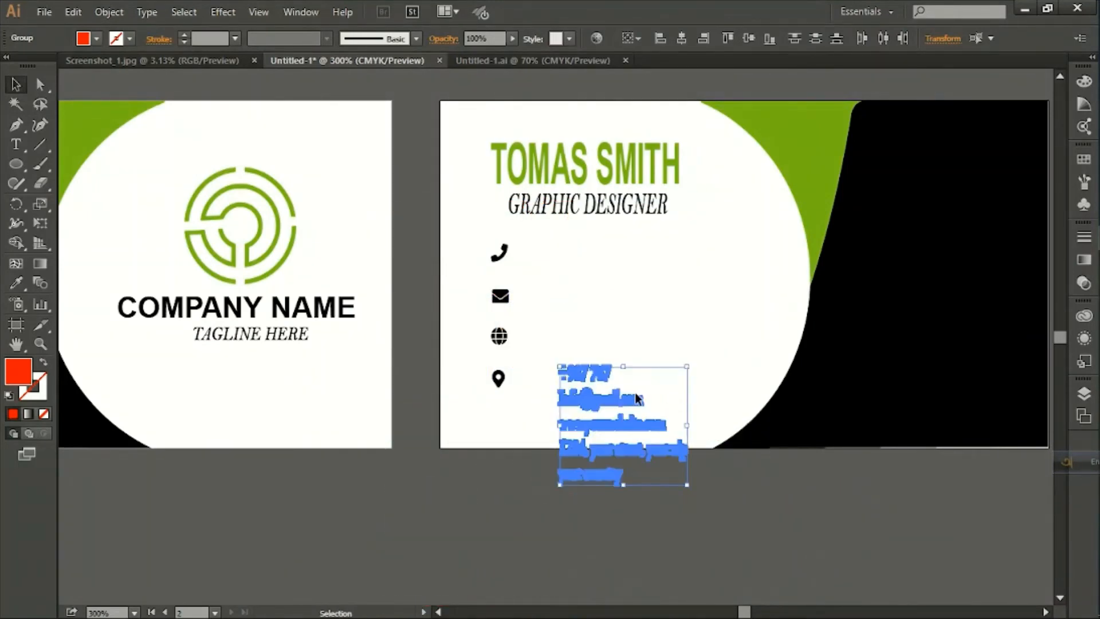
left_click_drag(638, 397, 613, 293)
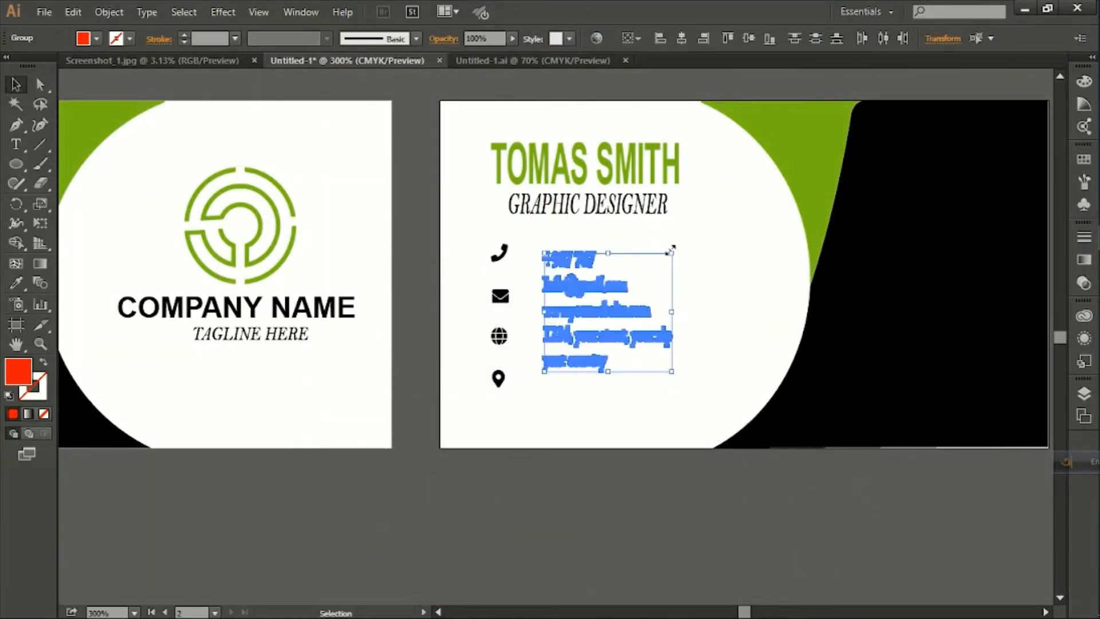
Widen the contact details block and recolour it black
left_click_drag(671, 249, 731, 247)
left_click(97, 39)
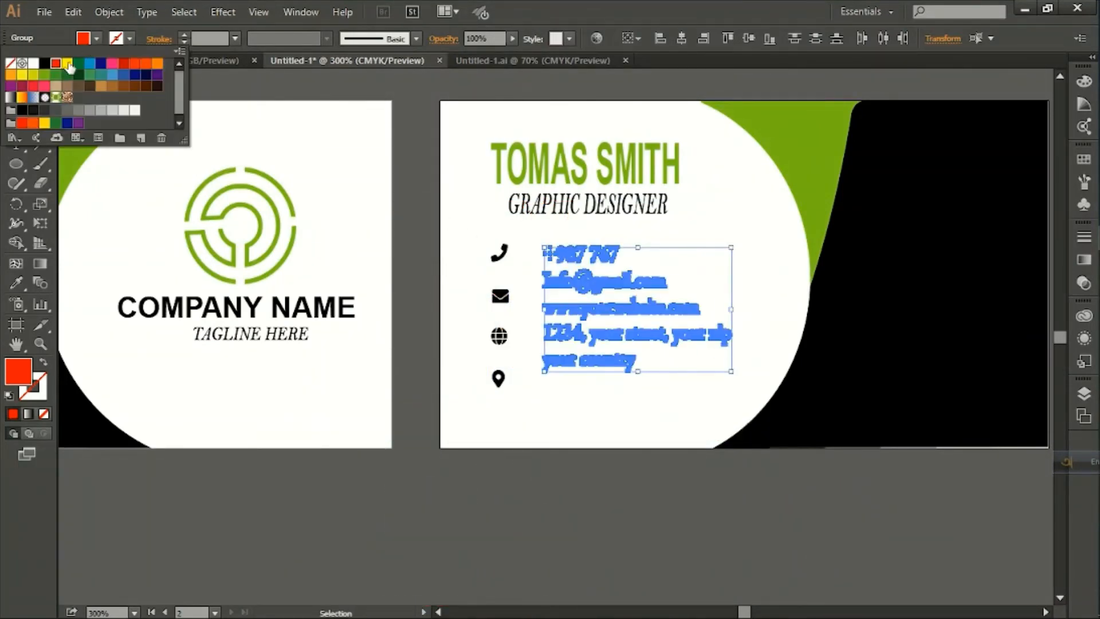
left_click(44, 63)
left_click(616, 367)
Align the phone, e-mail, website and address lines beside their matching icons with a common left edge
mouse_move(607, 256)
left_mouse_down()
mouse_move(578, 246)
mouse_move(587, 256)
left_mouse_up()
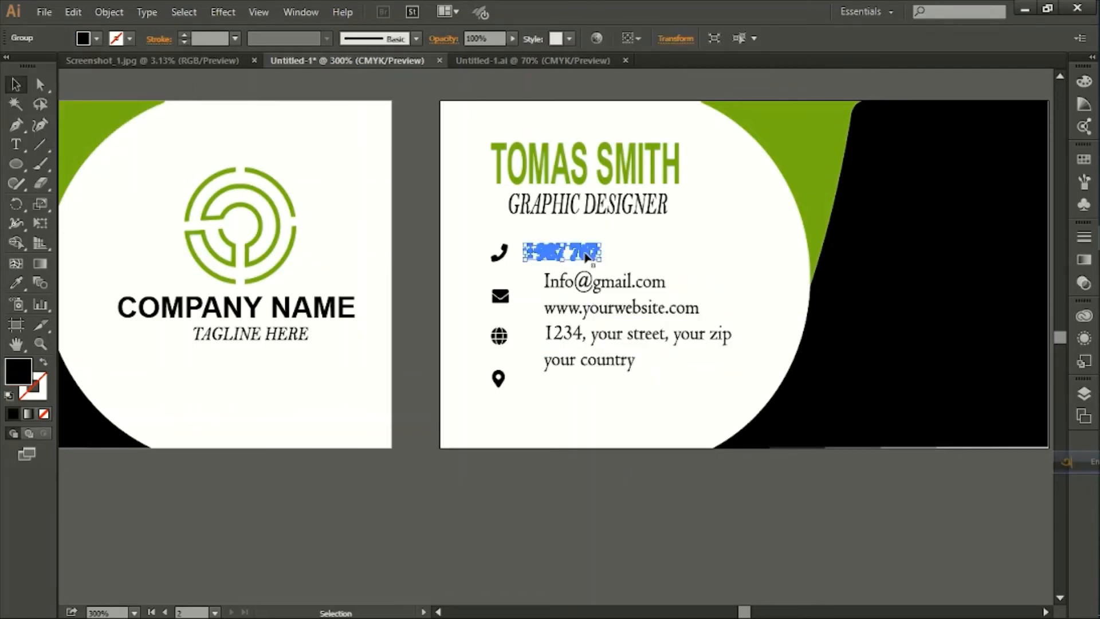
left_click(606, 339)
left_click_drag(608, 340, 593, 382)
left_click_drag(617, 313, 590, 345)
left_click_drag(609, 290, 590, 306)
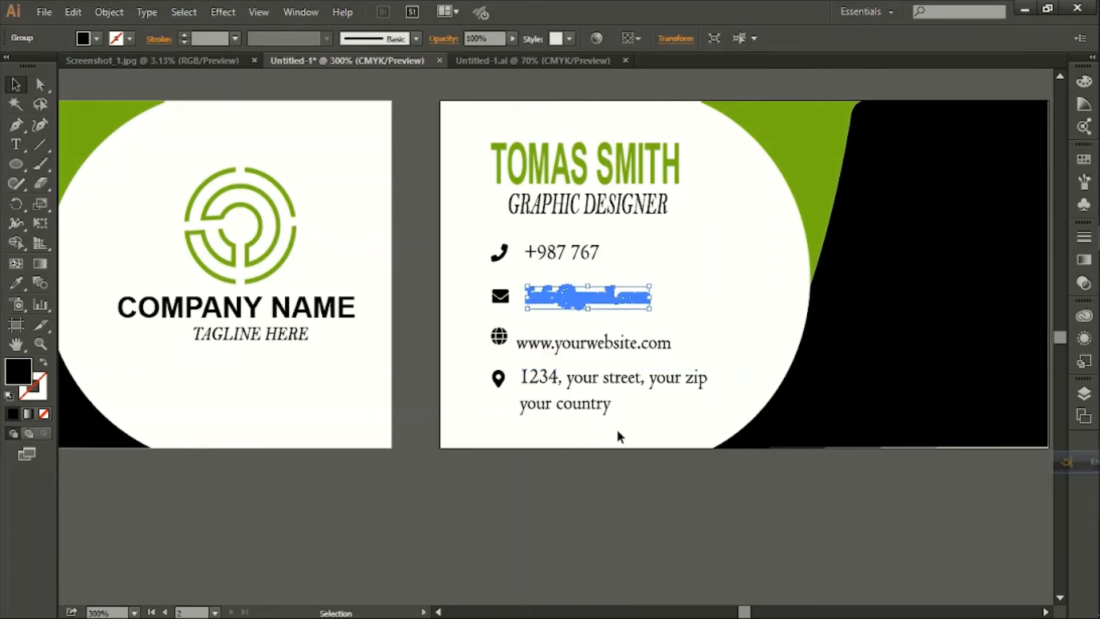
left_click_drag(618, 342, 628, 342)
left_click(635, 400)
left_click(631, 388)
left_click(631, 488)
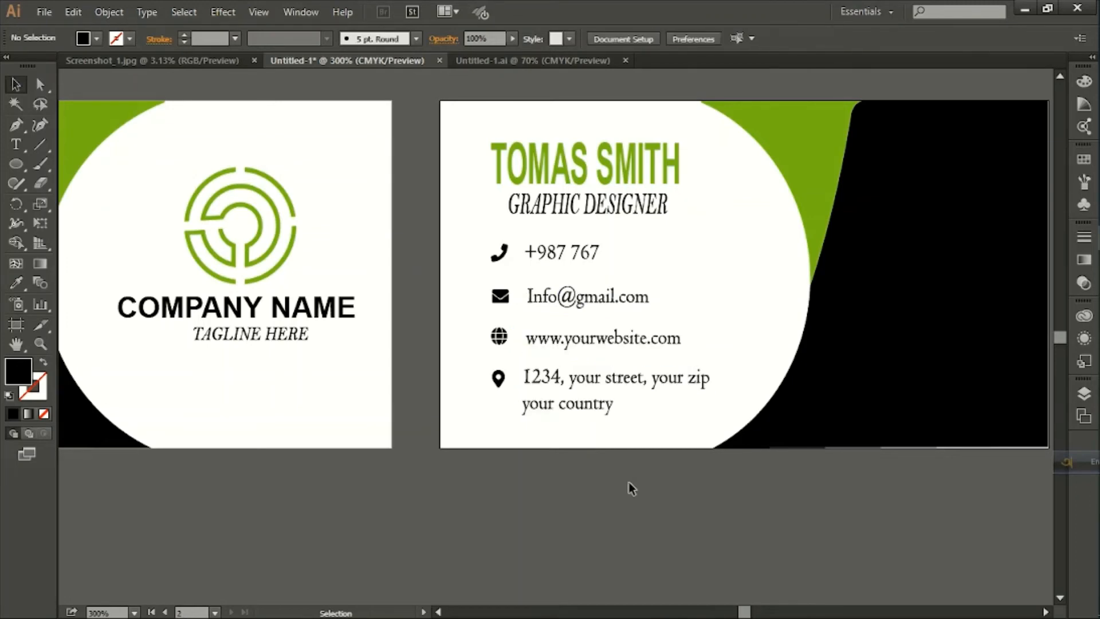
Move the contact icons and their text lines slightly down on the second card
scroll(596, 468, "up", 1)
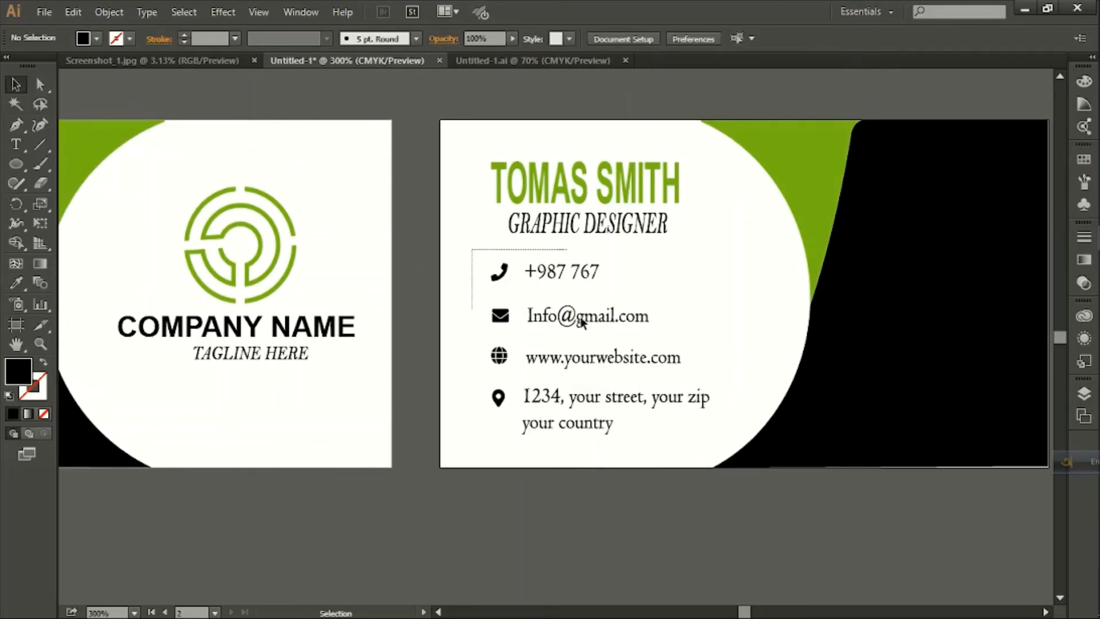
left_click_drag(582, 324, 642, 440)
left_click(631, 543)
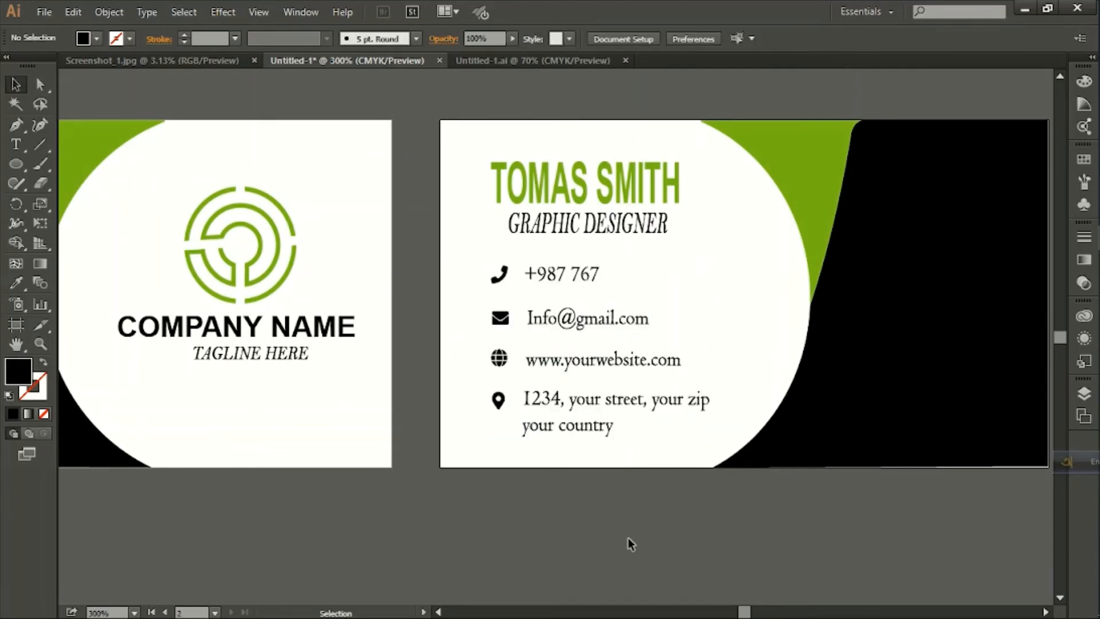
Group the artwork of each business card side
scroll(612, 458, "down", 2)
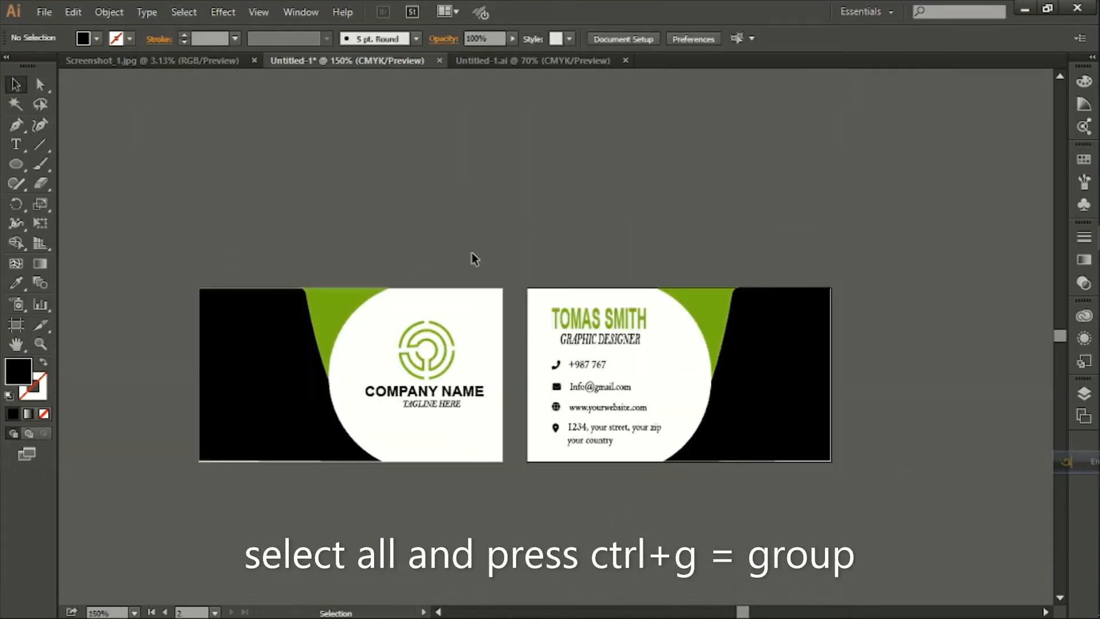
left_click_drag(499, 256, 745, 401)
left_click_drag(510, 284, 106, 474)
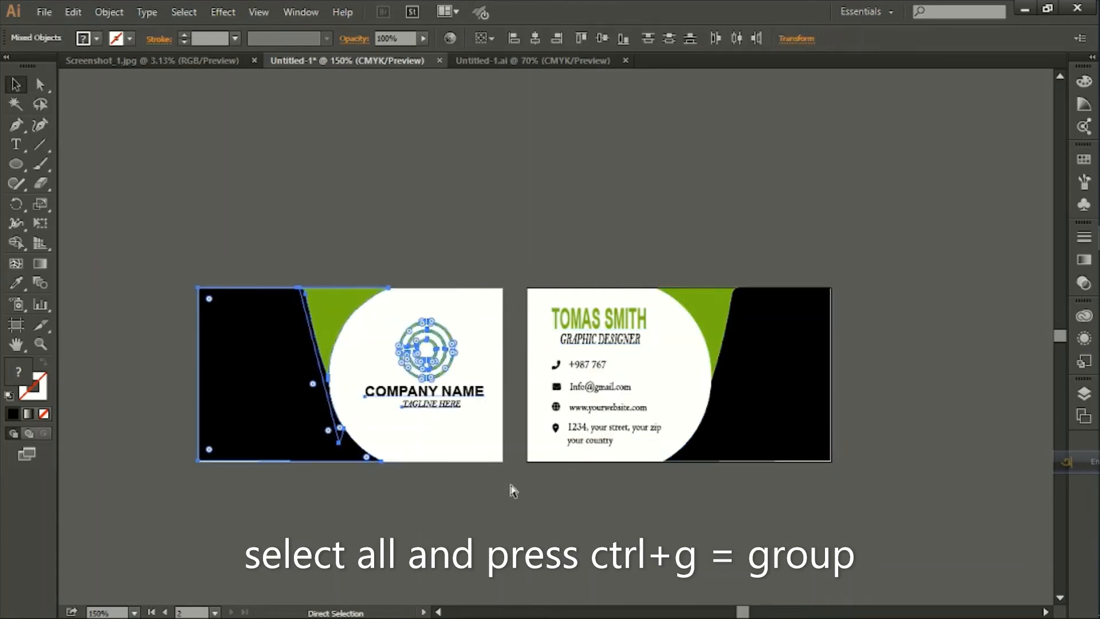
key("ctrl+g")
key("ctrl+shift+a")
Export all artboards as JPEG files named Untitled-1.jpg into the New folder on the desktop
left_click(45, 11)
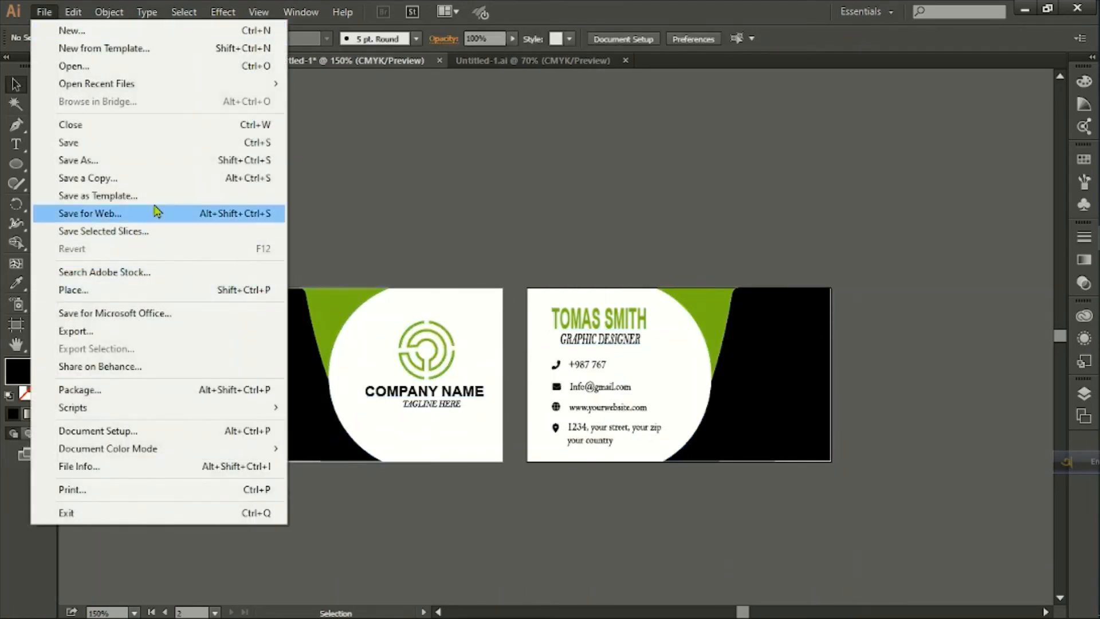
left_click(180, 331)
double_click(380, 230)
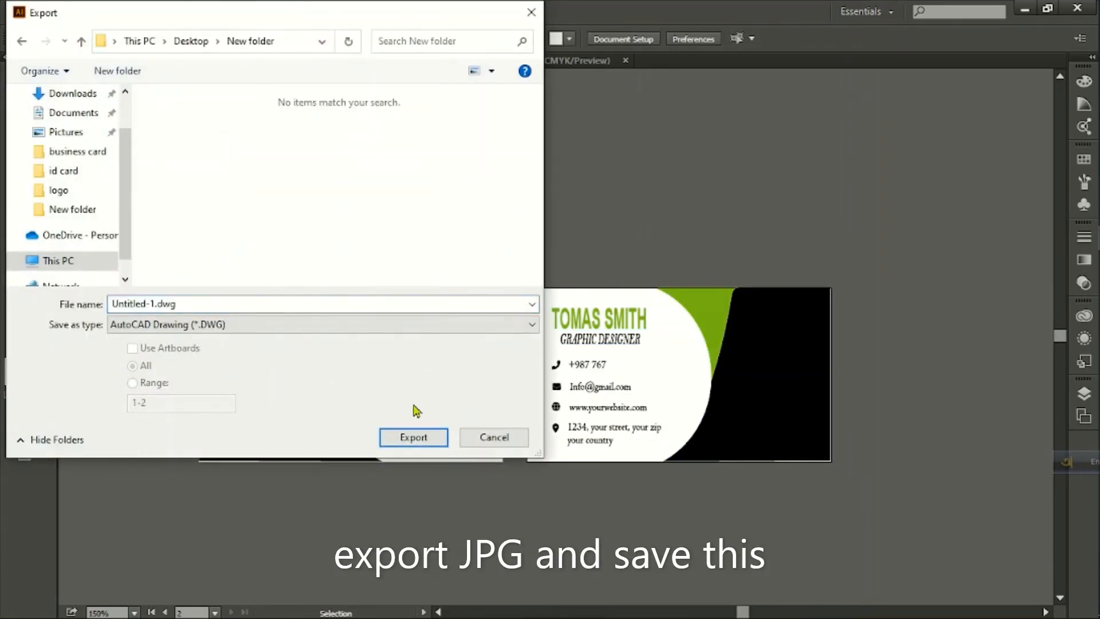
left_click(204, 325)
left_click(206, 355)
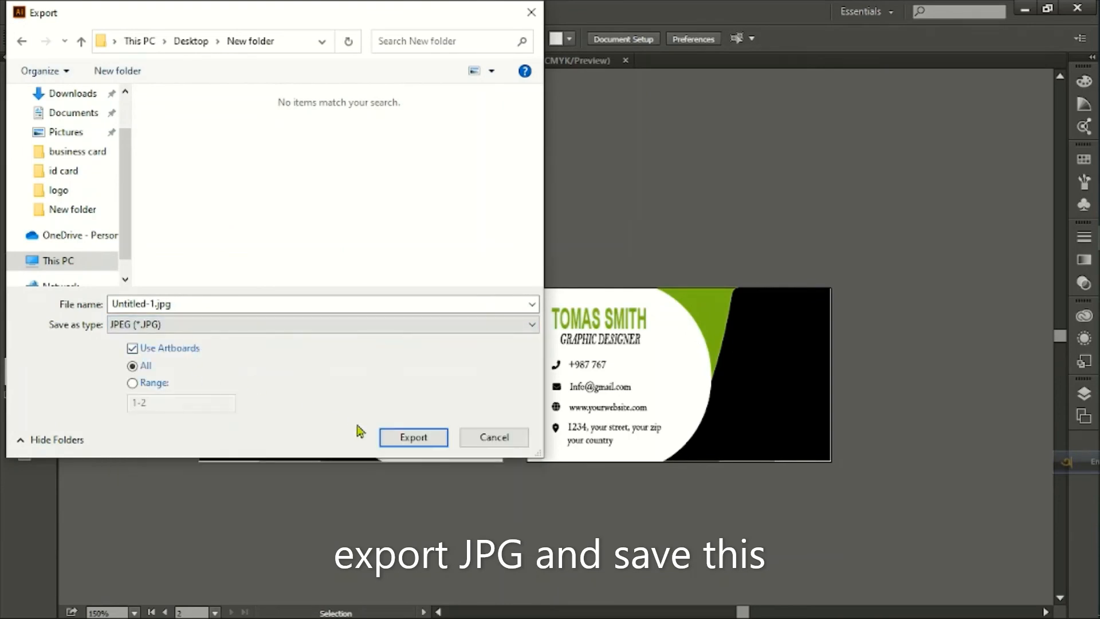
left_click(413, 436)
Set the JPEG options to RGB colour and quality 10 (Maximum), choose a preset resolution and complete the export
left_click(492, 223)
left_click_drag(525, 231, 605, 248)
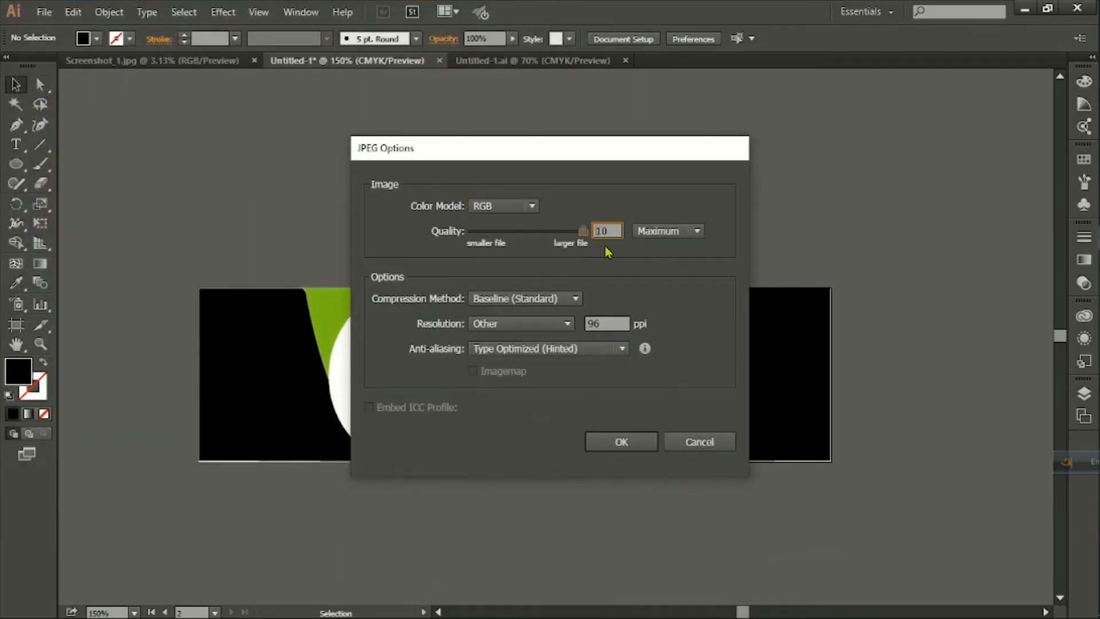
left_click(541, 325)
left_click(539, 373)
left_click(622, 442)
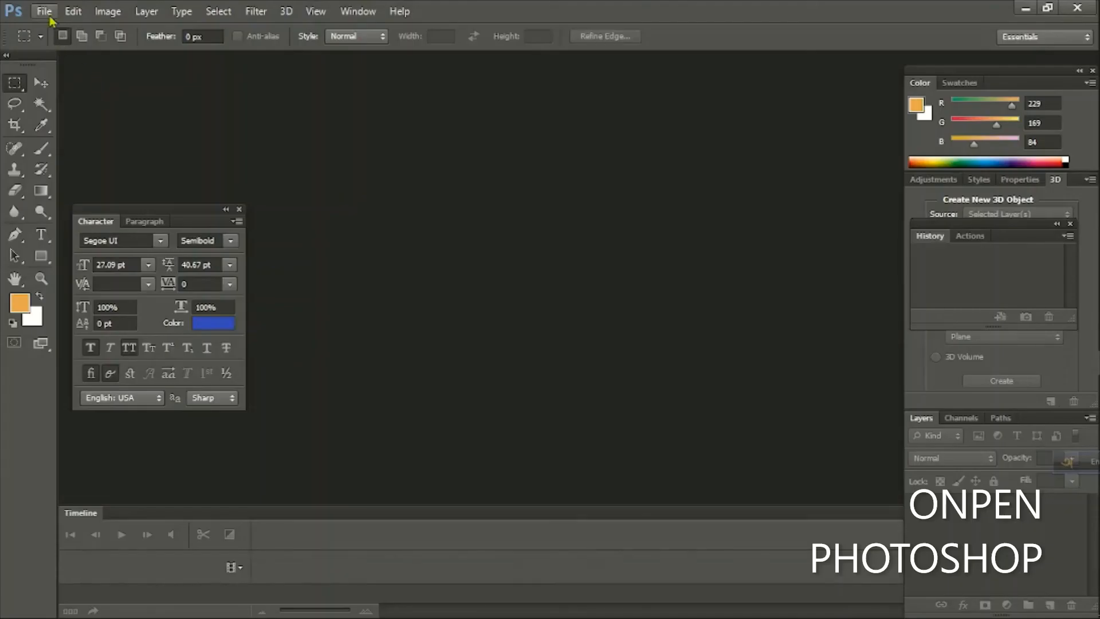
left_click(73, 11)
mouse_move(44, 11)
left_click(57, 29)
left_click(708, 113)
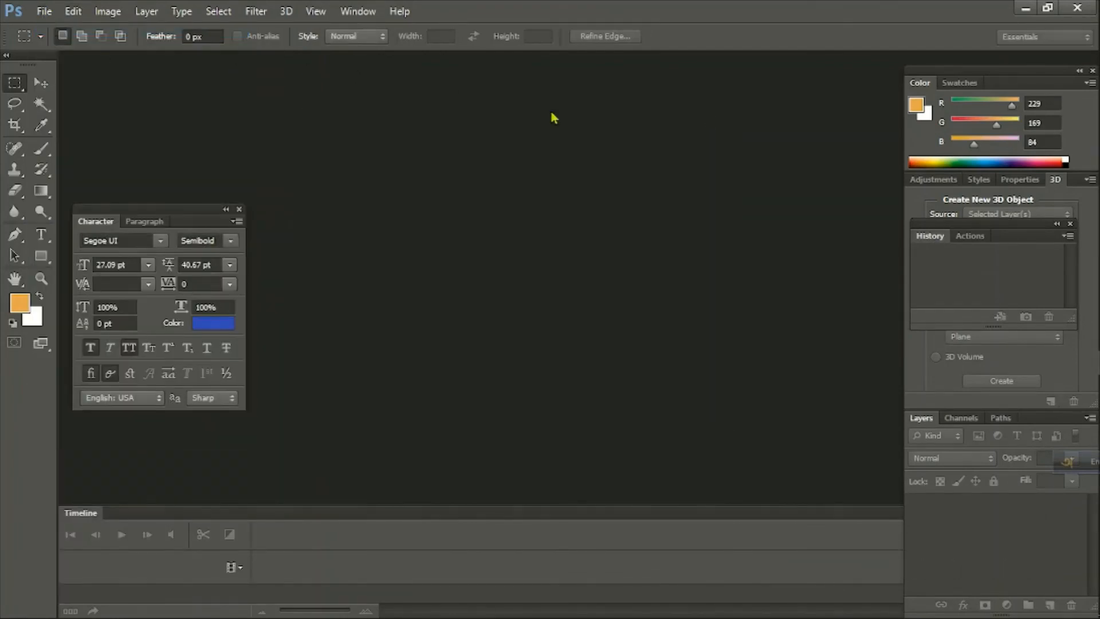
Open the acn_template-04.psd mockup from the mockup folder inside the business card folder
left_click(44, 11)
left_click(61, 44)
left_click(339, 303)
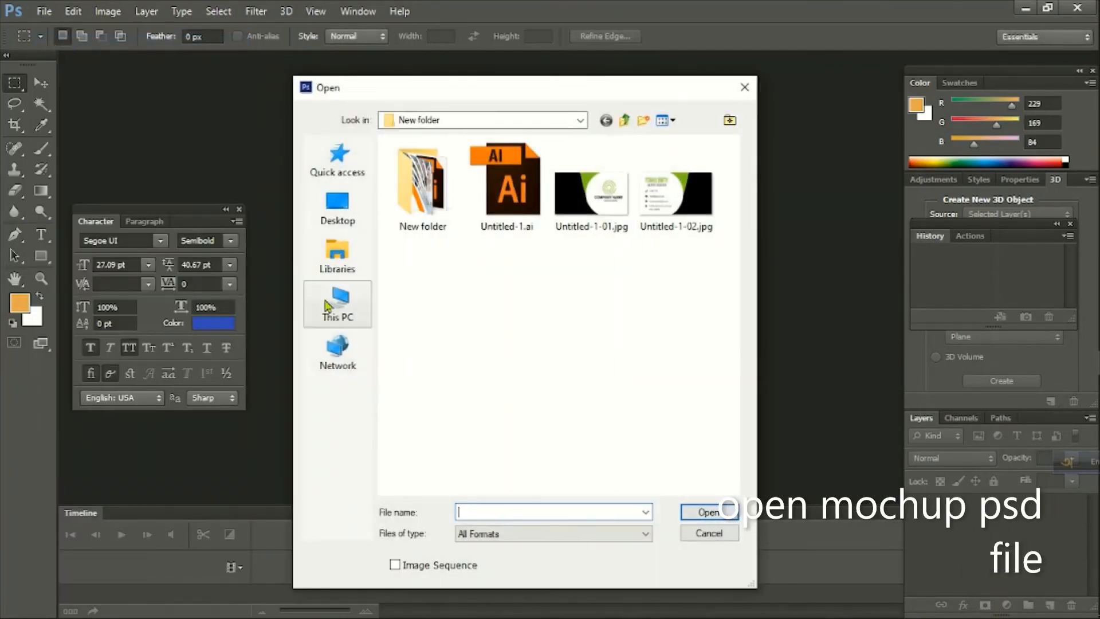
double_click(458, 288)
double_click(474, 241)
double_click(501, 189)
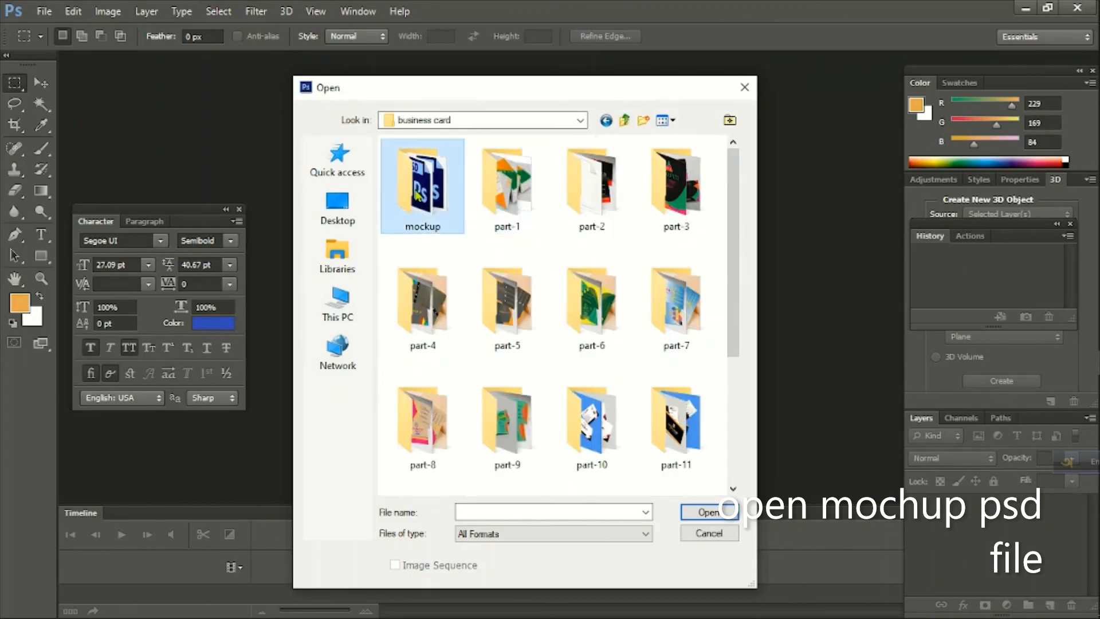
double_click(424, 183)
double_click(514, 193)
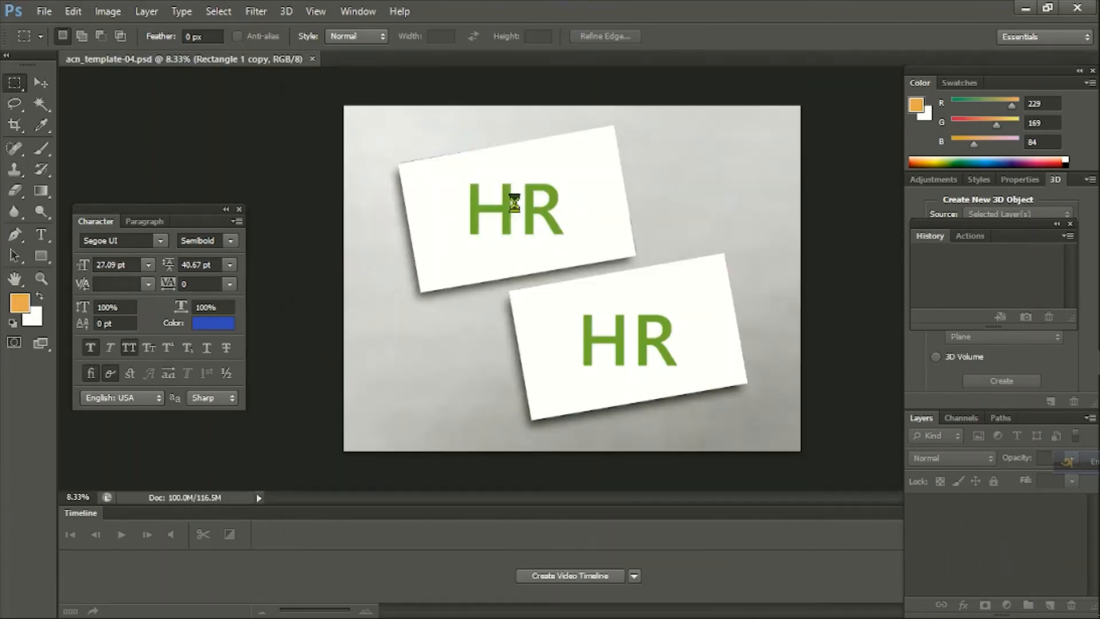
Place Untitled-1-01.jpg from the desktop New folder into the Rectangle 1 copy smart object and save it
double_click(944, 571)
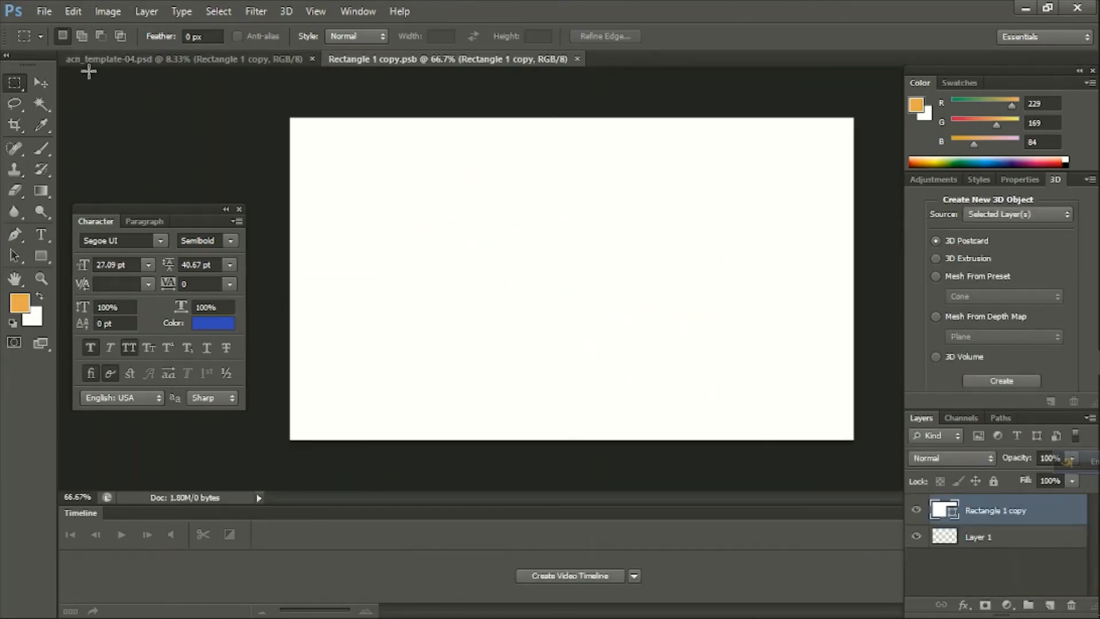
left_click(44, 11)
left_click(99, 274)
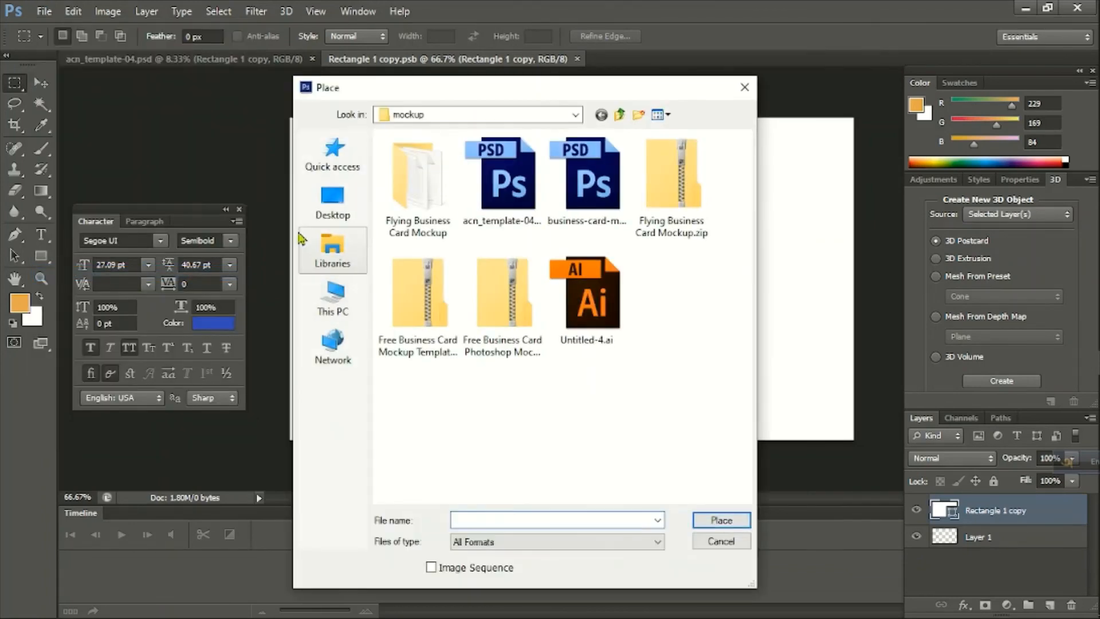
left_click(332, 204)
scroll(453, 321, "down", 1)
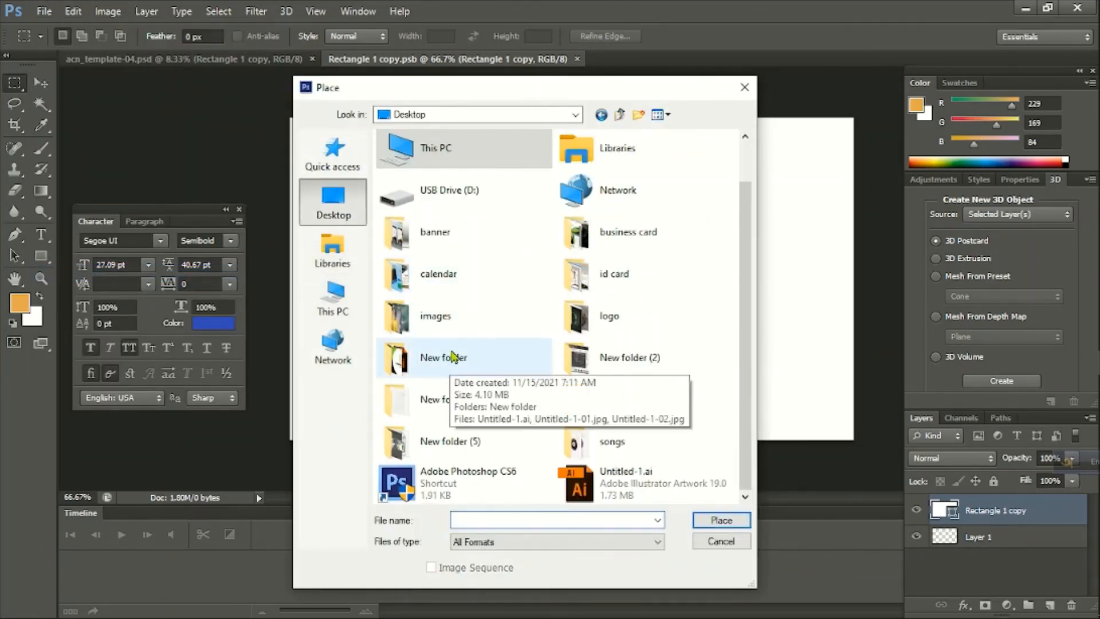
double_click(453, 357)
left_click(553, 280)
left_click(713, 519)
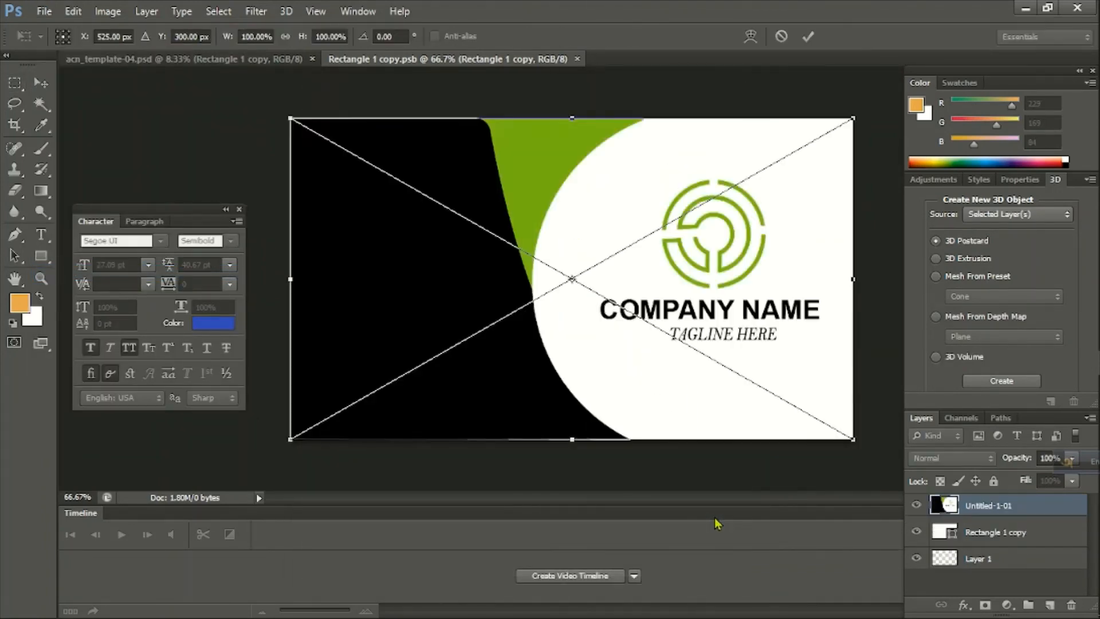
key("Return")
key("ctrl+s")
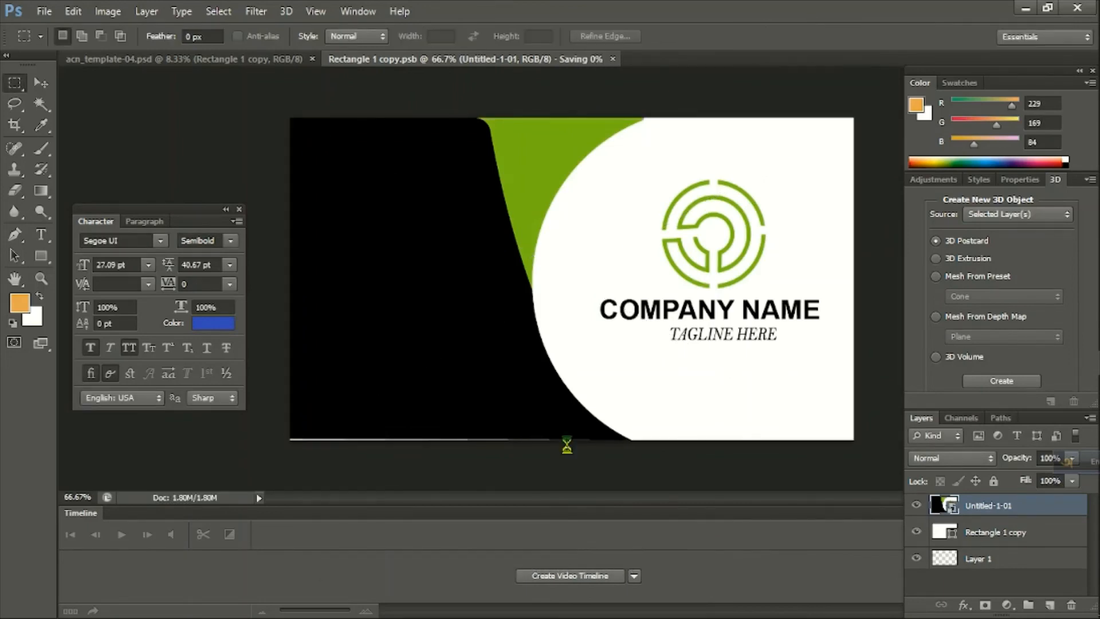
Place Untitled-1-02.jpg into the mockup's Rectangle 1 smart object and save it
left_click(252, 59)
scroll(932, 577, "down", 1)
double_click(945, 567)
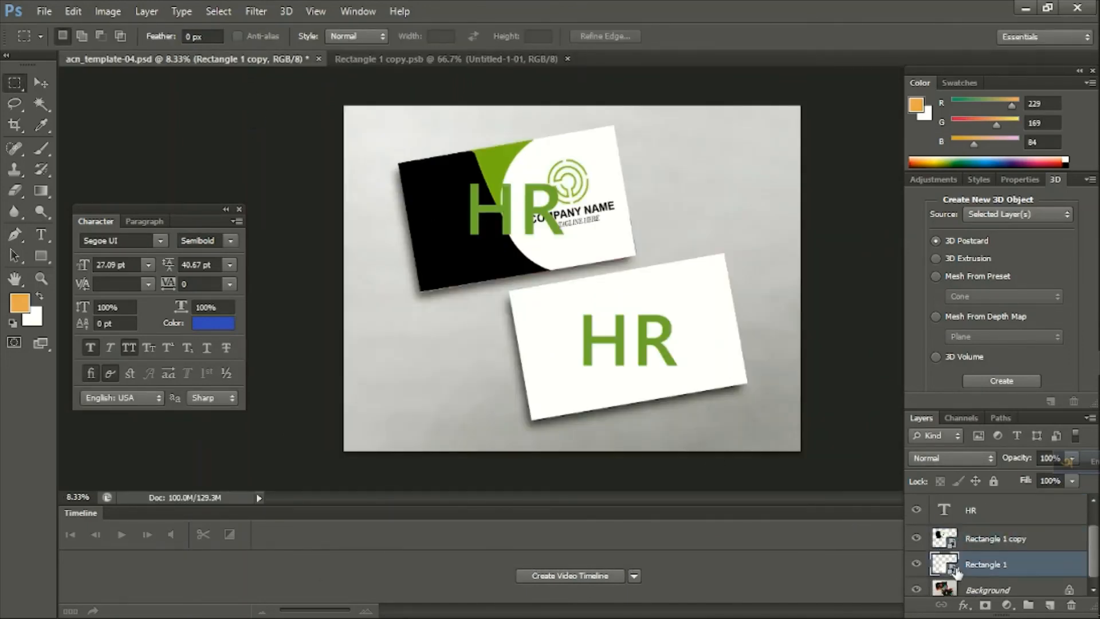
left_click(44, 11)
left_click(46, 273)
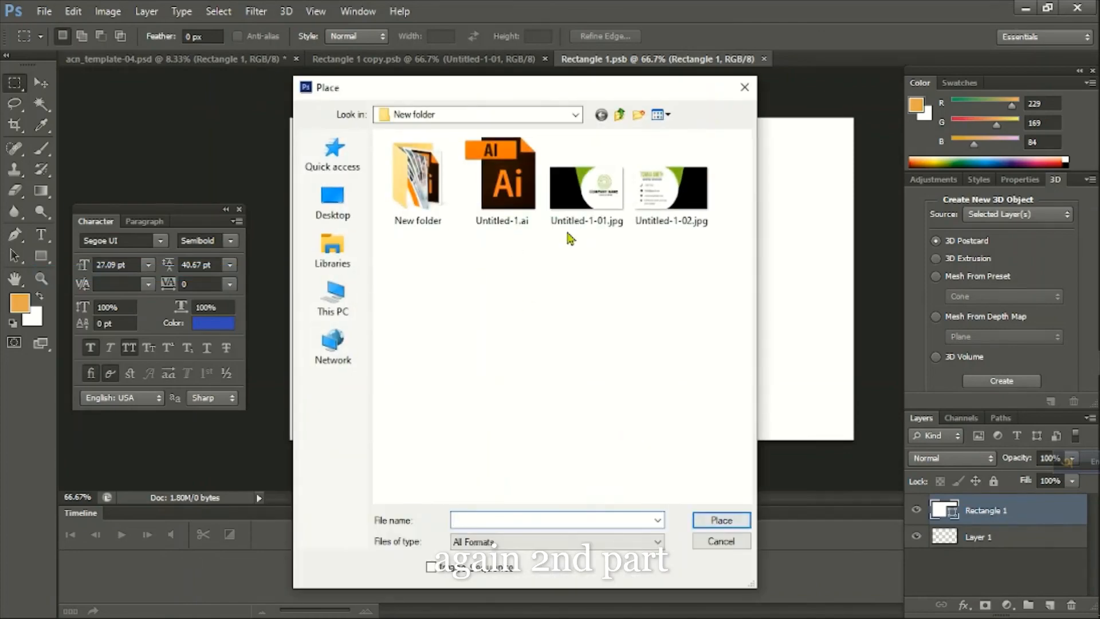
left_click(672, 184)
left_click(717, 517)
key("Return")
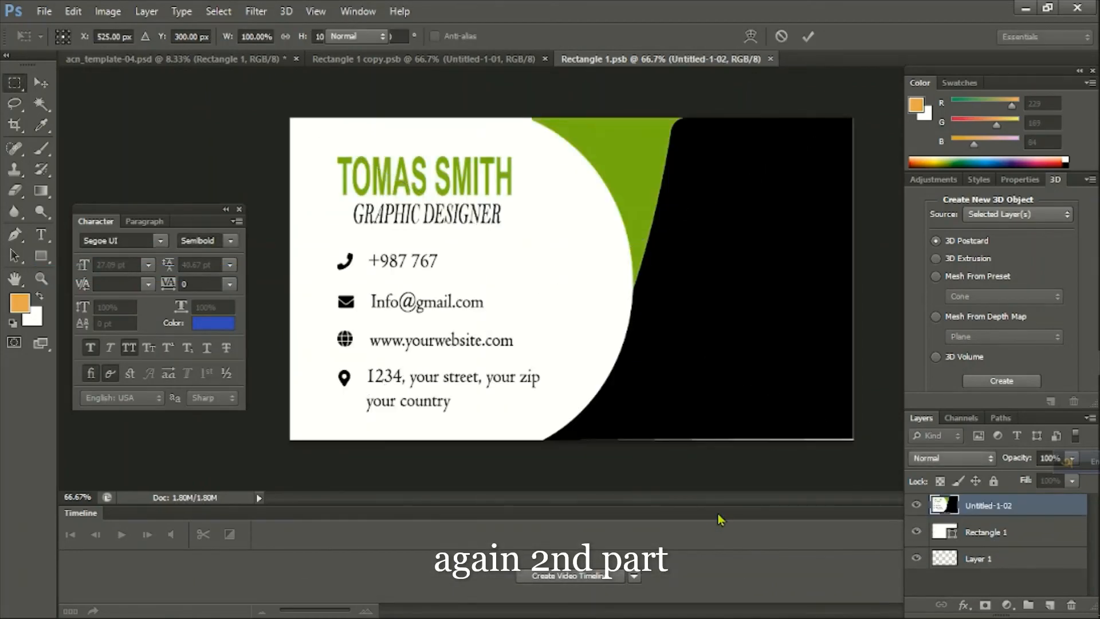
Return to the mockup document and hide the HR and HR copy text layers
left_click(245, 61)
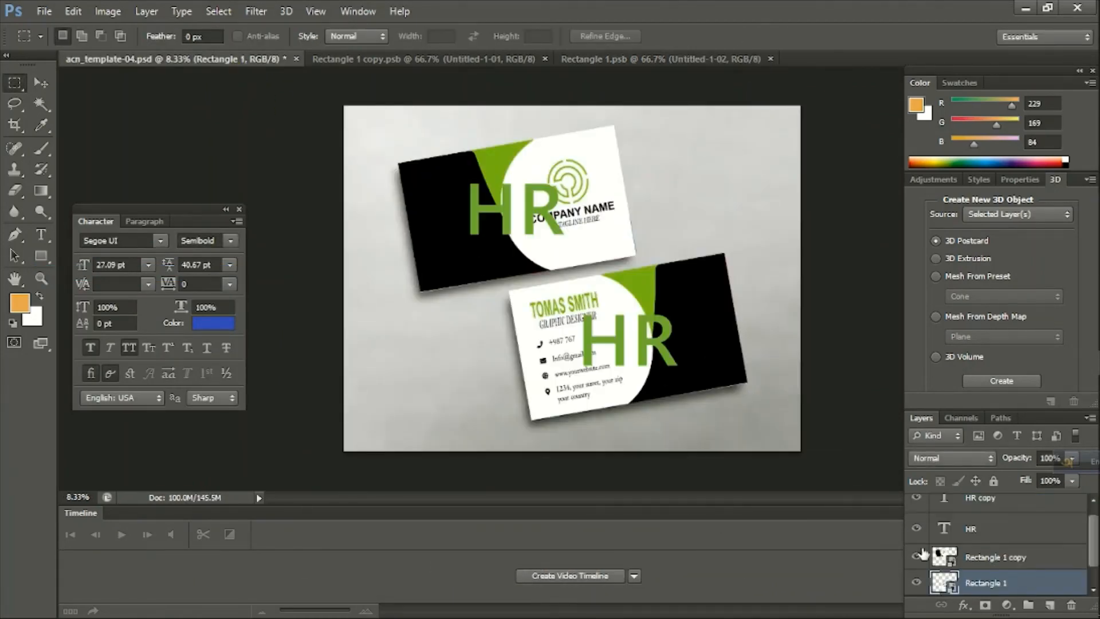
scroll(741, 322, "up", 2)
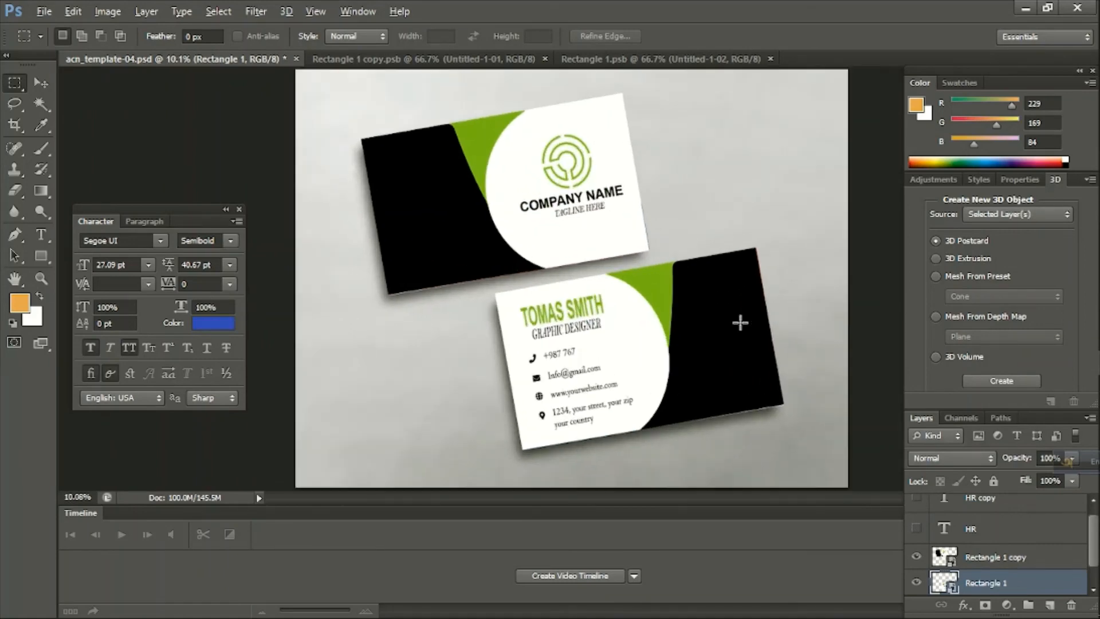
scroll(734, 323, "up", 1)
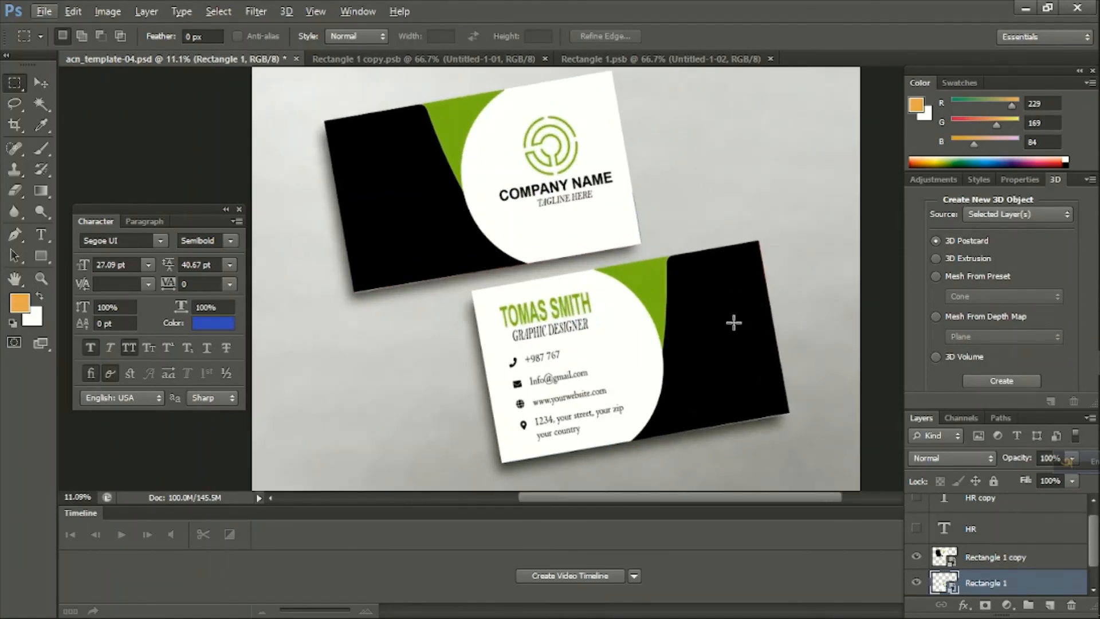